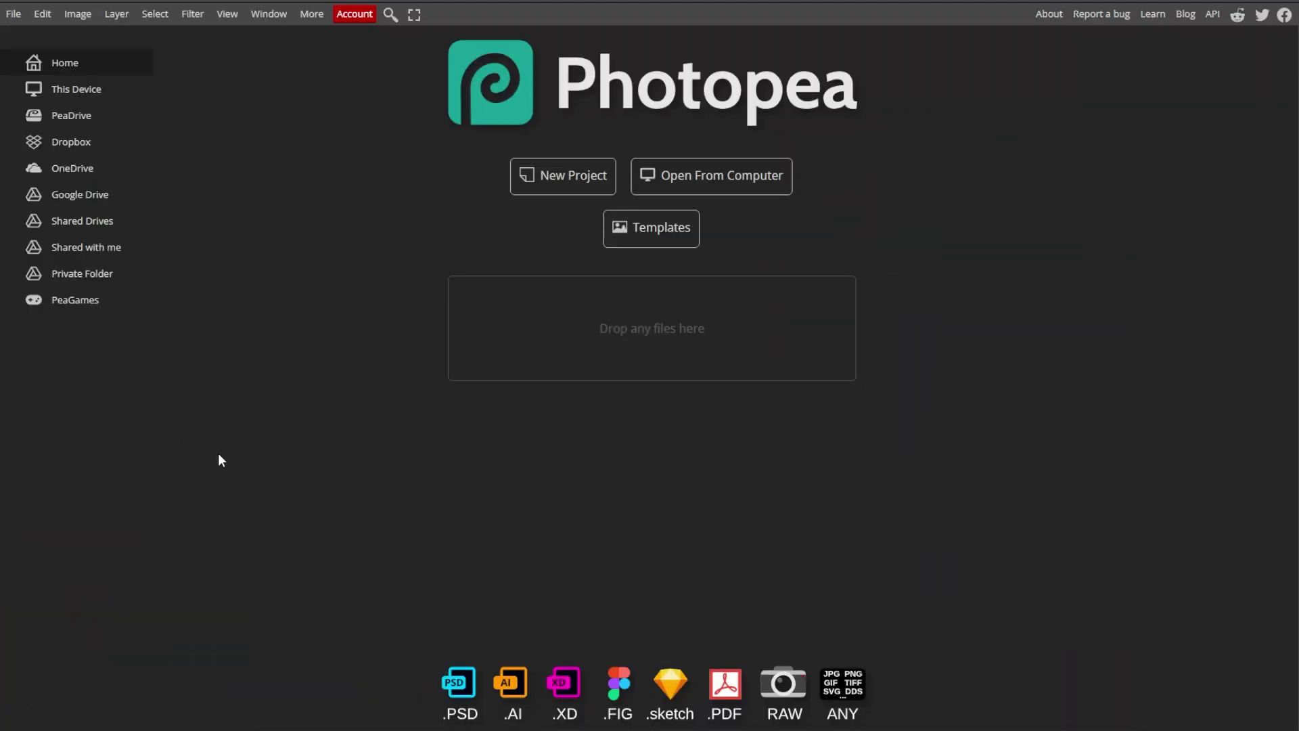
Step: Open the portrait PSD in Photopea as a single background layer
{"action": "left_click", "coordinate": [13, 14]}
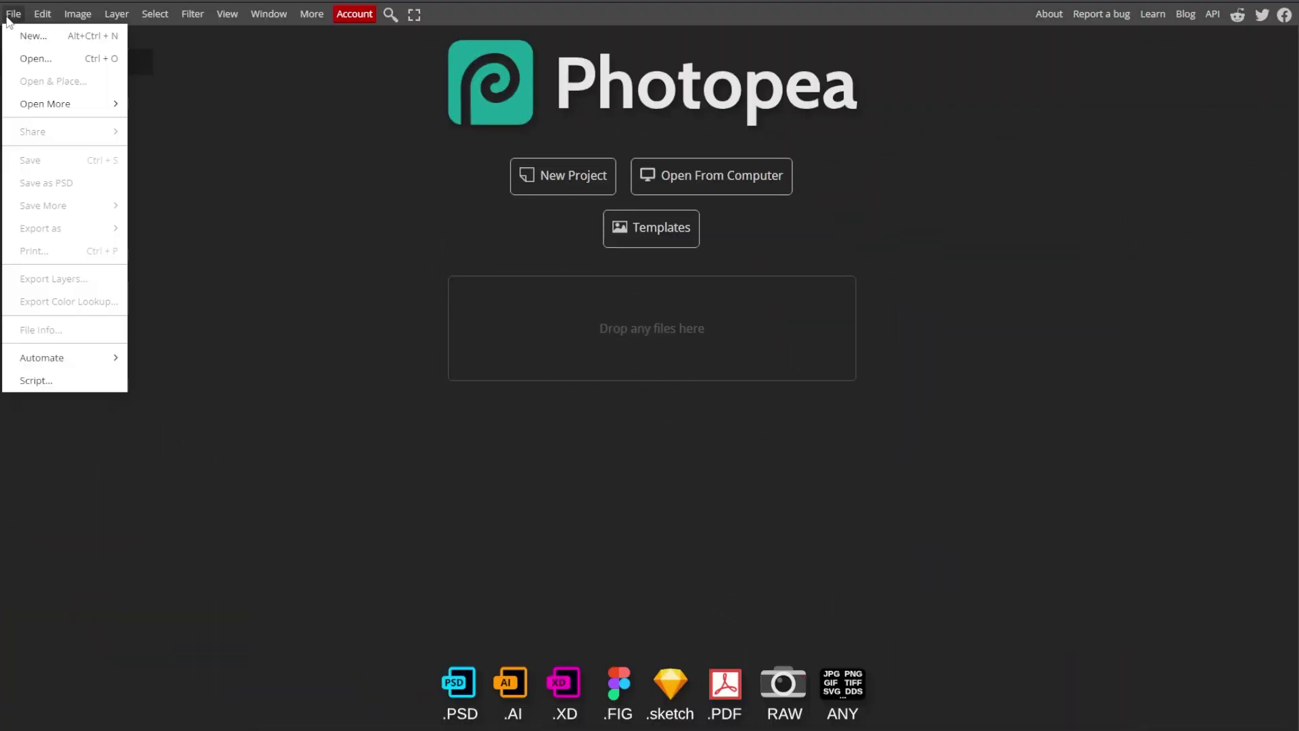
{"action": "left_click", "coordinate": [36, 63]}
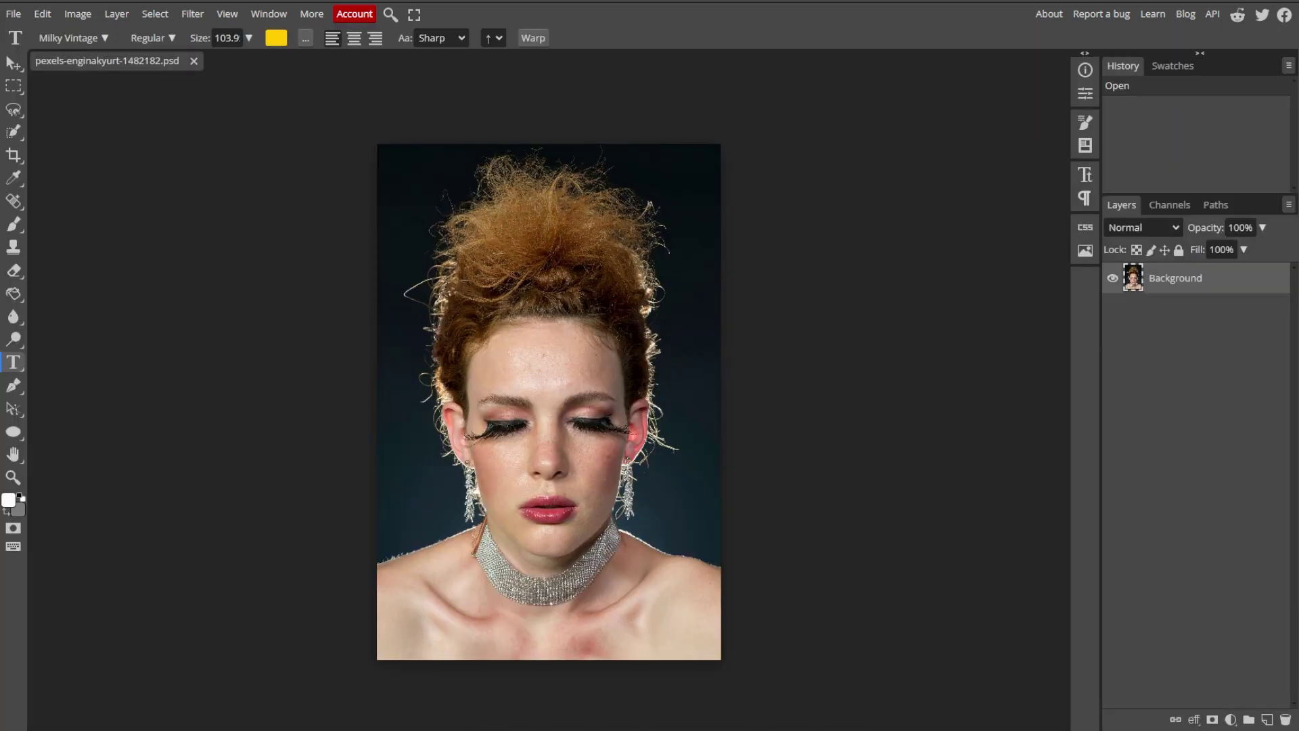
{"action": "scroll", "coordinate": [571, 456], "scroll_direction": "up", "scroll_amount": 2}
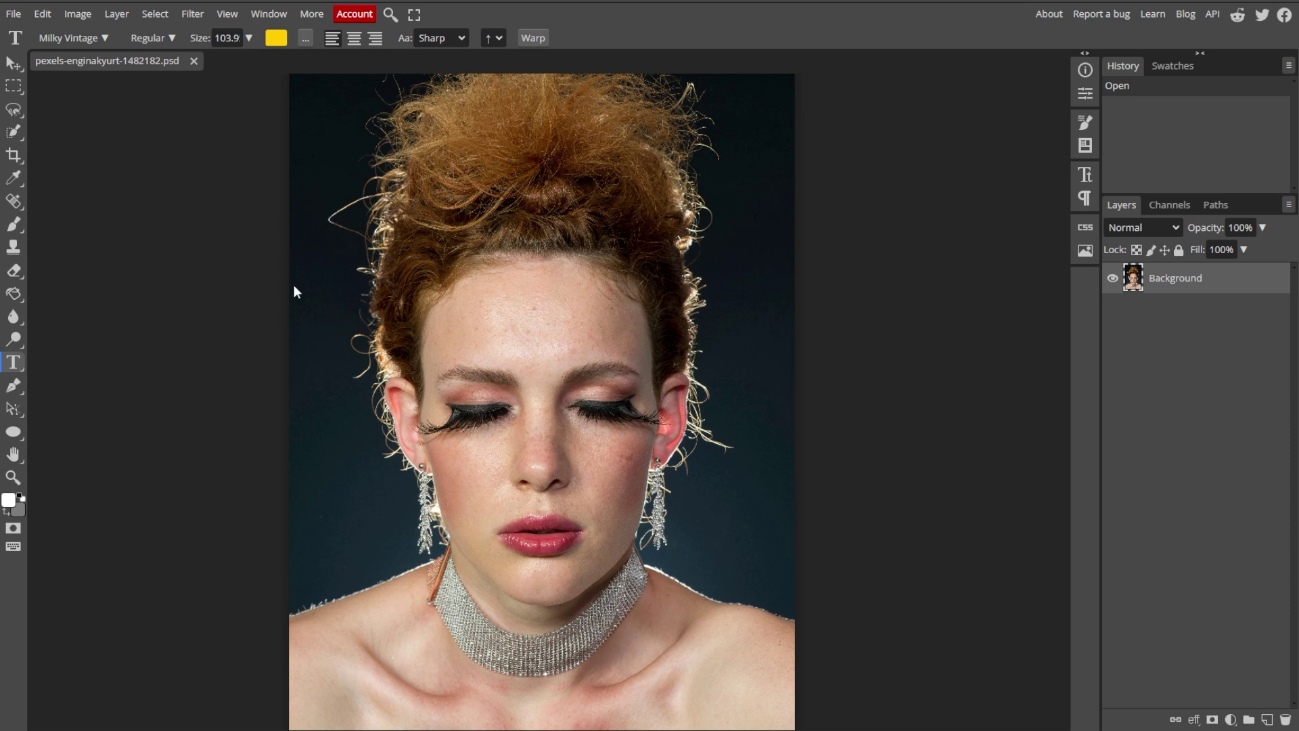
{"action": "left_click", "coordinate": [15, 108]}
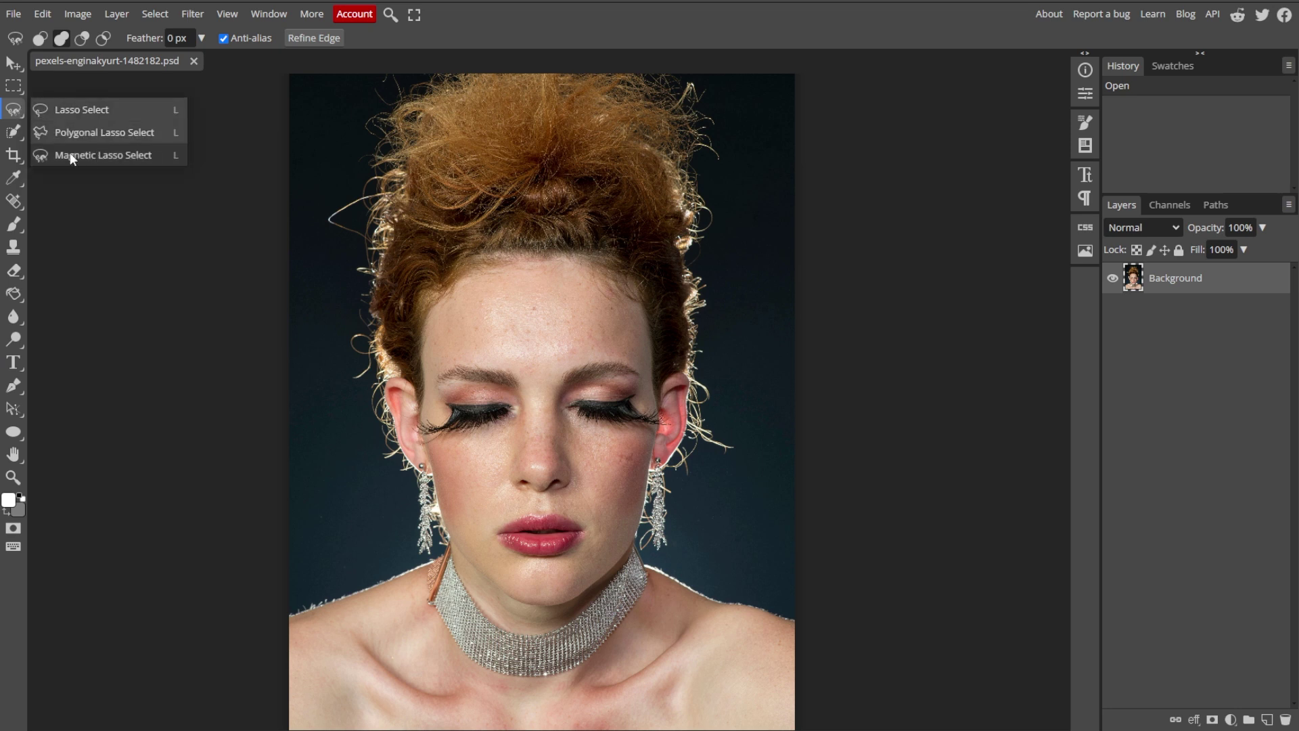
Step: Trace the forehead, face, ears and neck skin down to the collar with Magnetic Lasso
{"action": "left_click", "coordinate": [119, 152]}
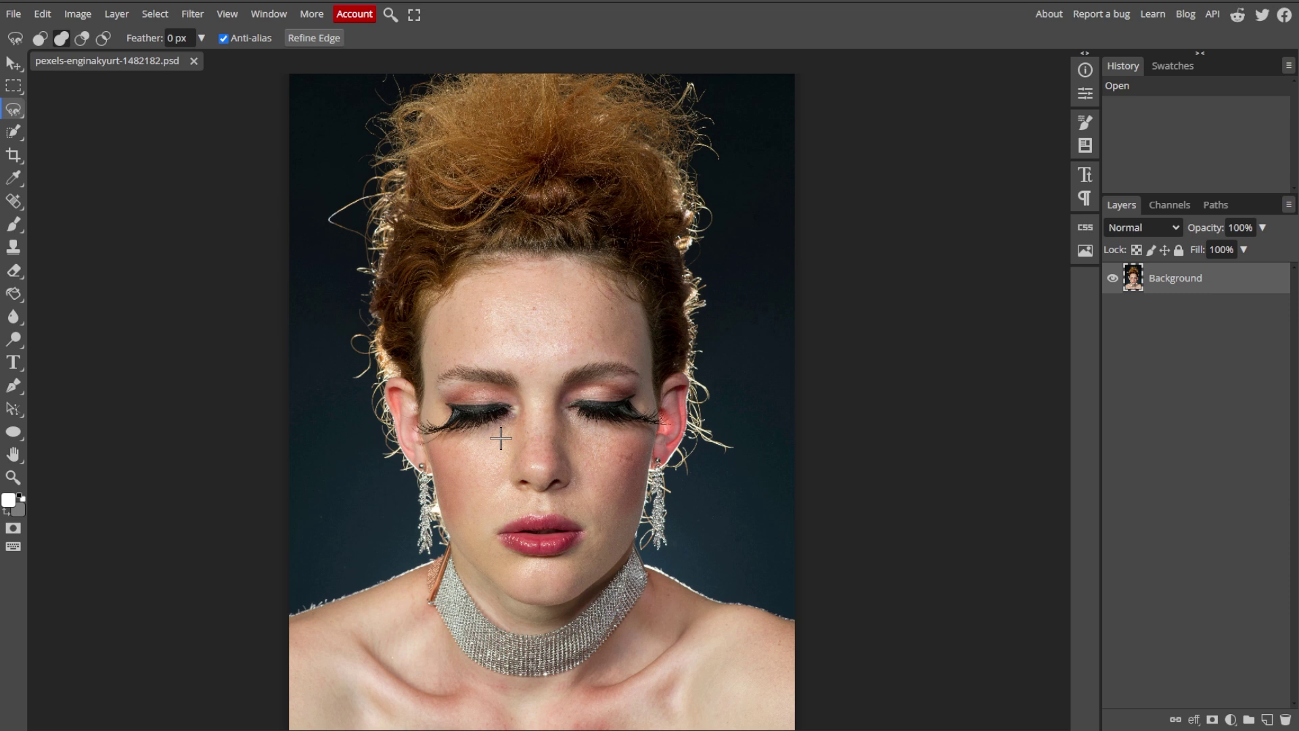
{"action": "scroll", "coordinate": [454, 554], "scroll_direction": "up", "scroll_amount": 5}
{"action": "left_click", "coordinate": [427, 526]}
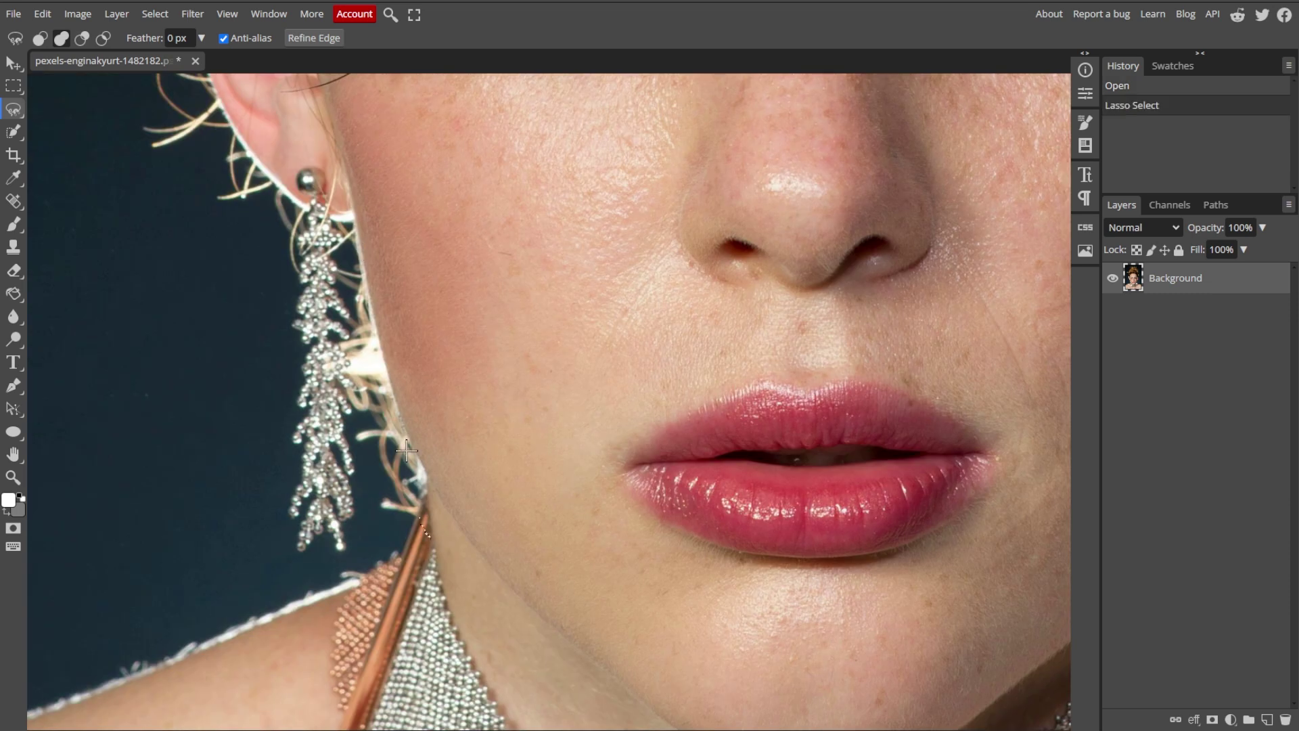
{"action": "key", "text": "Delete"}
{"action": "left_click", "coordinate": [426, 470]}
{"action": "scroll", "coordinate": [426, 470], "scroll_direction": "down", "scroll_amount": 2}
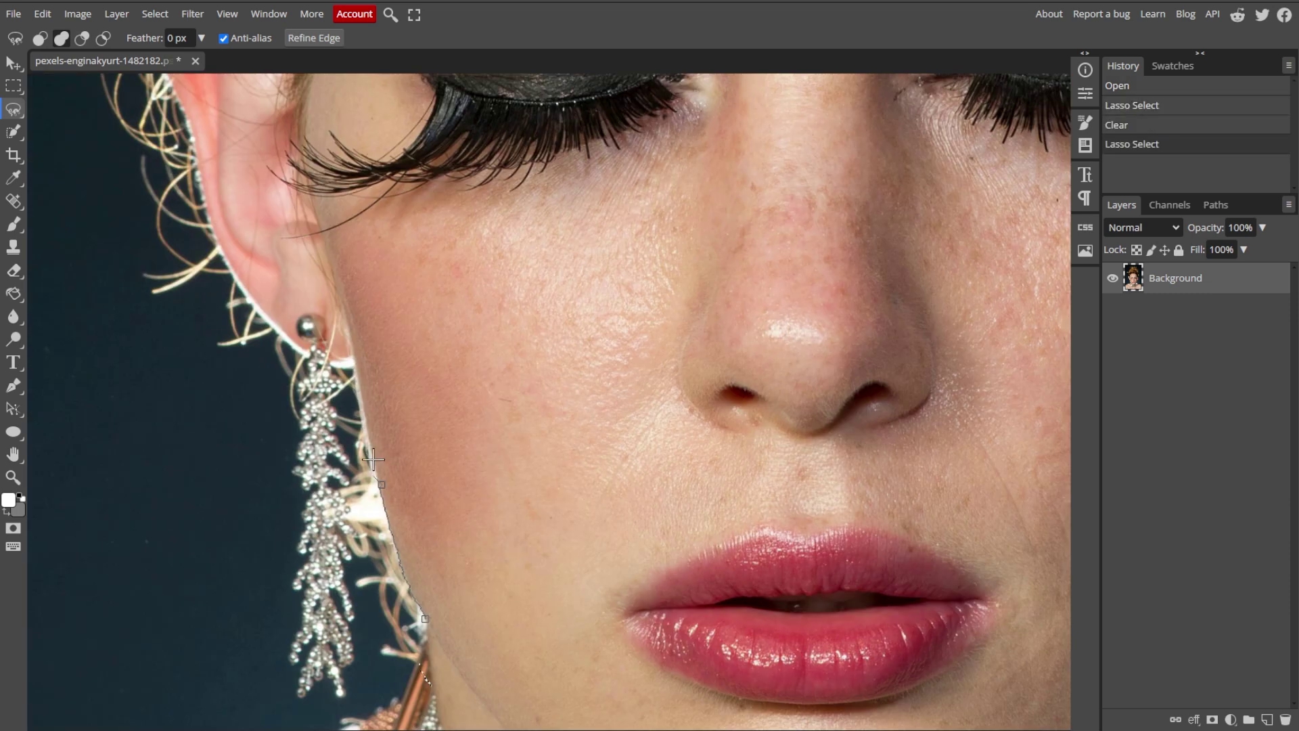
{"action": "scroll", "coordinate": [406, 467], "scroll_direction": "up", "scroll_amount": 4}
{"action": "scroll", "coordinate": [330, 213], "scroll_direction": "down", "scroll_amount": 2}
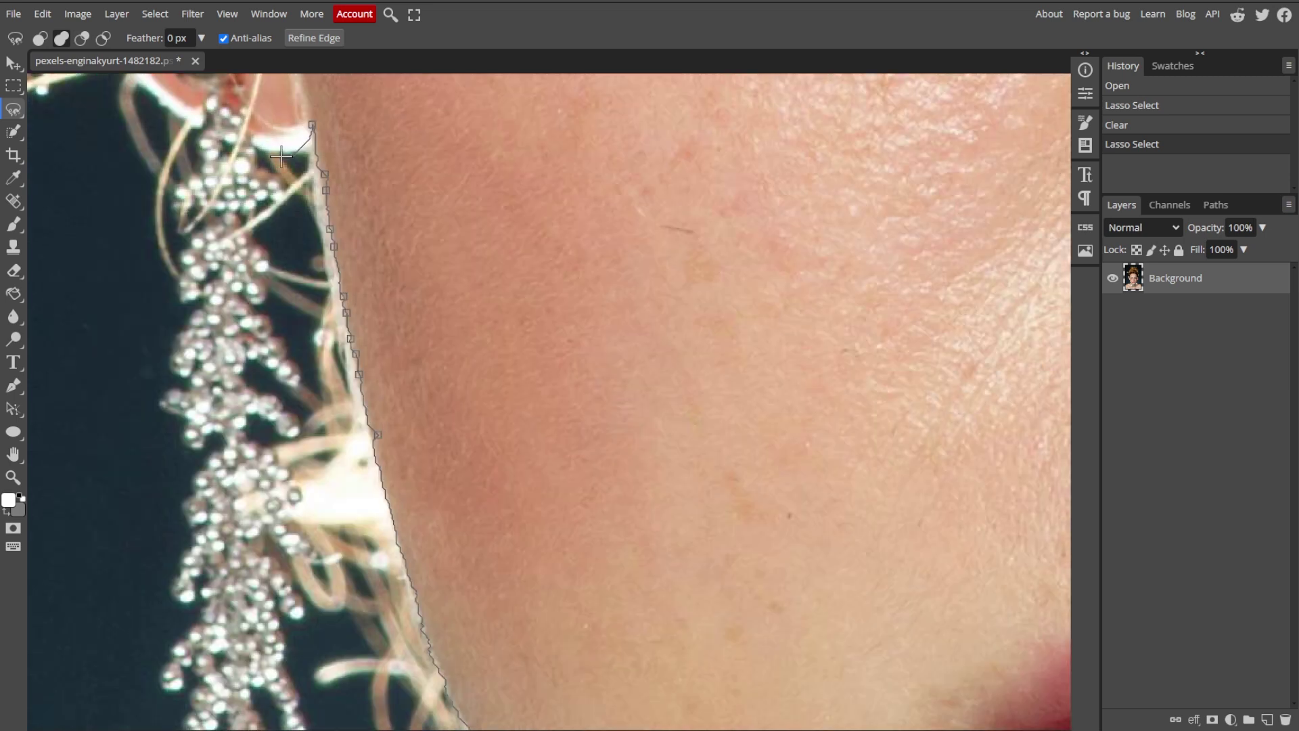
{"action": "scroll", "coordinate": [295, 192], "scroll_direction": "down", "scroll_amount": 2}
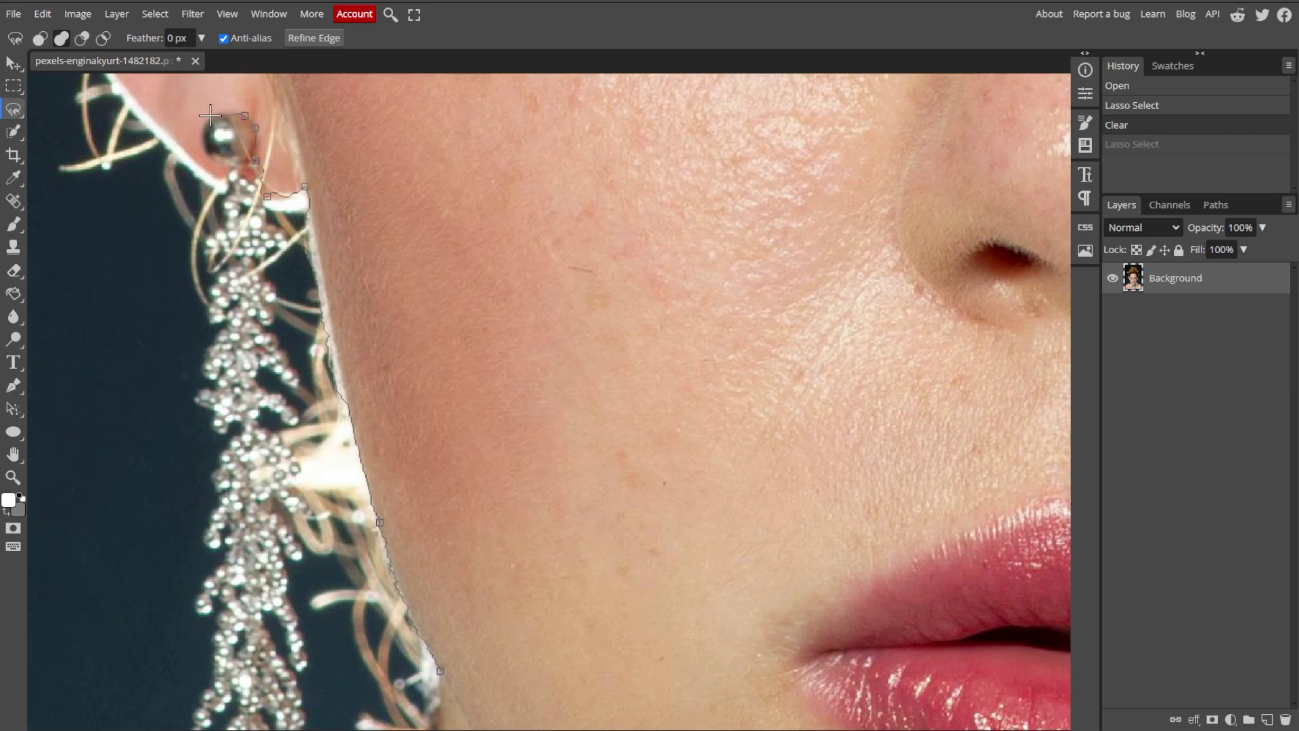
{"action": "scroll", "coordinate": [168, 178], "scroll_direction": "up", "scroll_amount": 5}
{"action": "scroll", "coordinate": [137, 462], "scroll_direction": "left", "scroll_amount": 1}
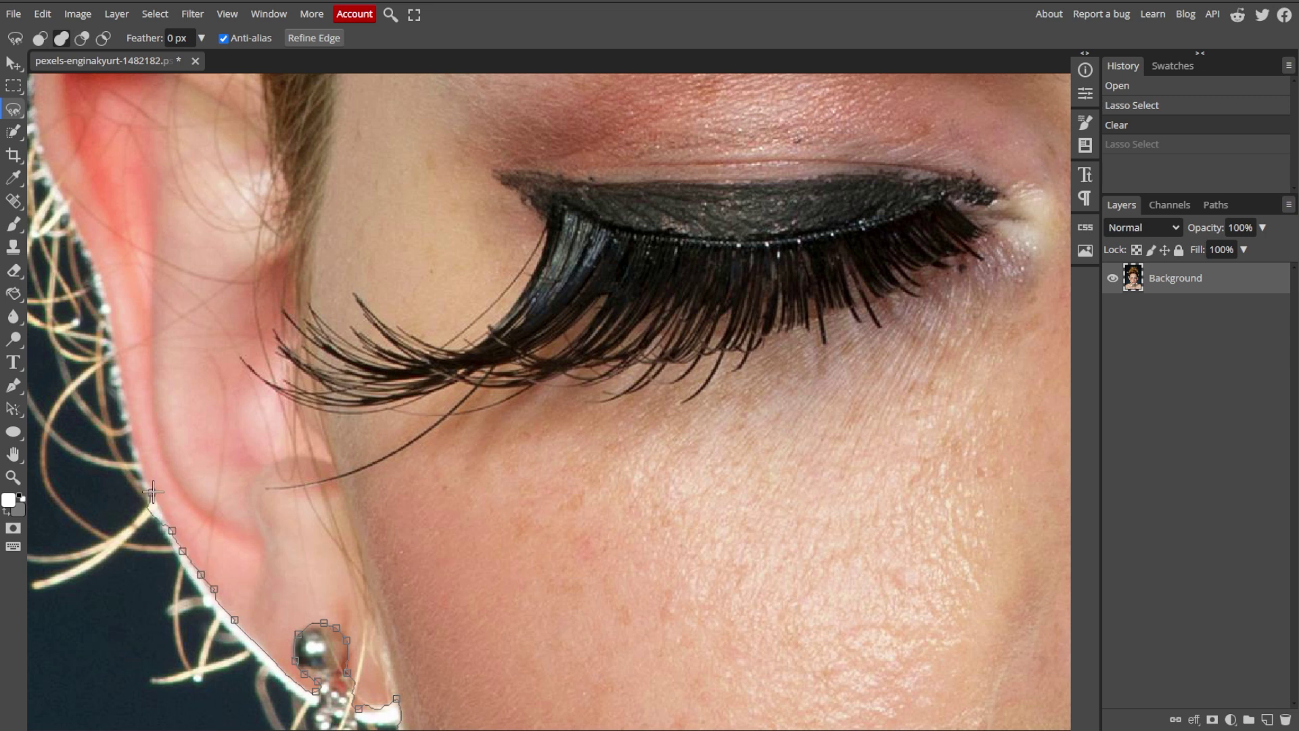
{"action": "scroll", "coordinate": [56, 193], "scroll_direction": "up", "scroll_amount": 1}
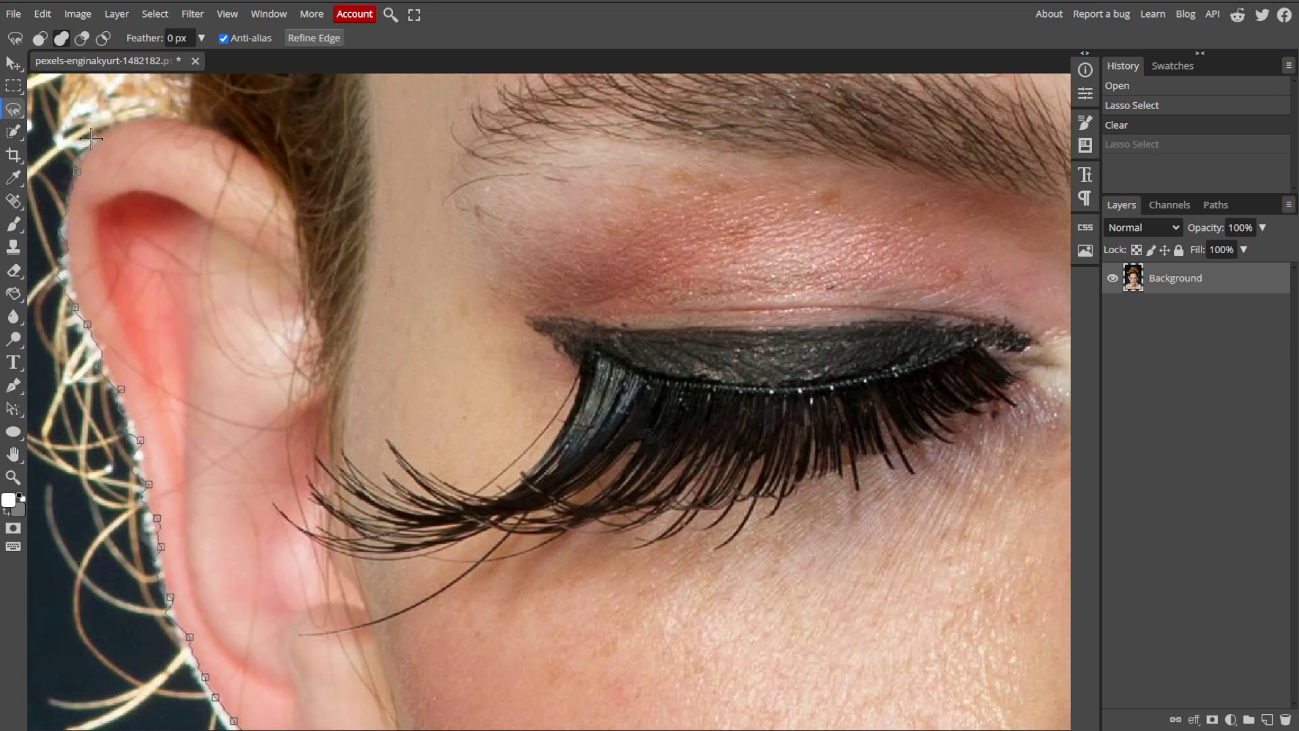
{"action": "scroll", "coordinate": [373, 252], "scroll_direction": "up", "scroll_amount": 4}
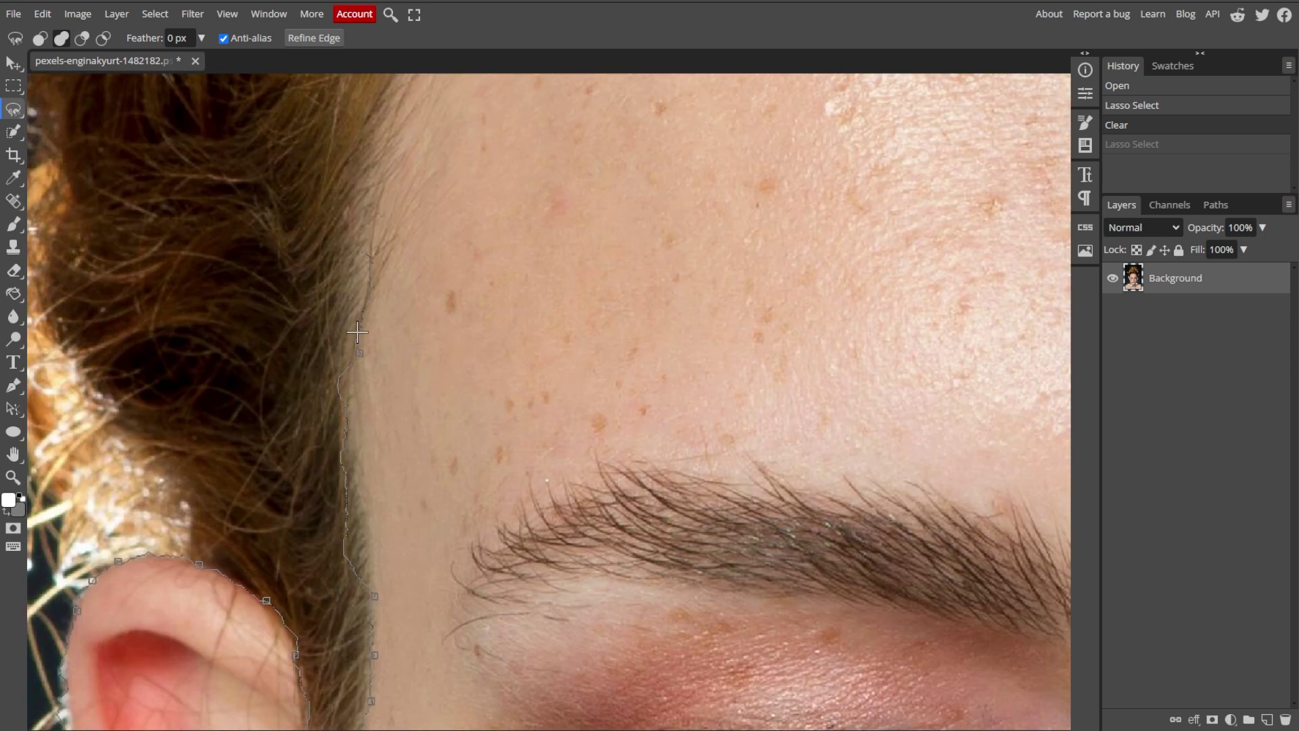
{"action": "scroll", "coordinate": [374, 252], "scroll_direction": "down", "scroll_amount": 1}
{"action": "scroll", "coordinate": [610, 203], "scroll_direction": "up", "scroll_amount": 3}
{"action": "scroll", "coordinate": [791, 165], "scroll_direction": "up", "scroll_amount": 1}
{"action": "scroll", "coordinate": [960, 183], "scroll_direction": "down", "scroll_amount": 1}
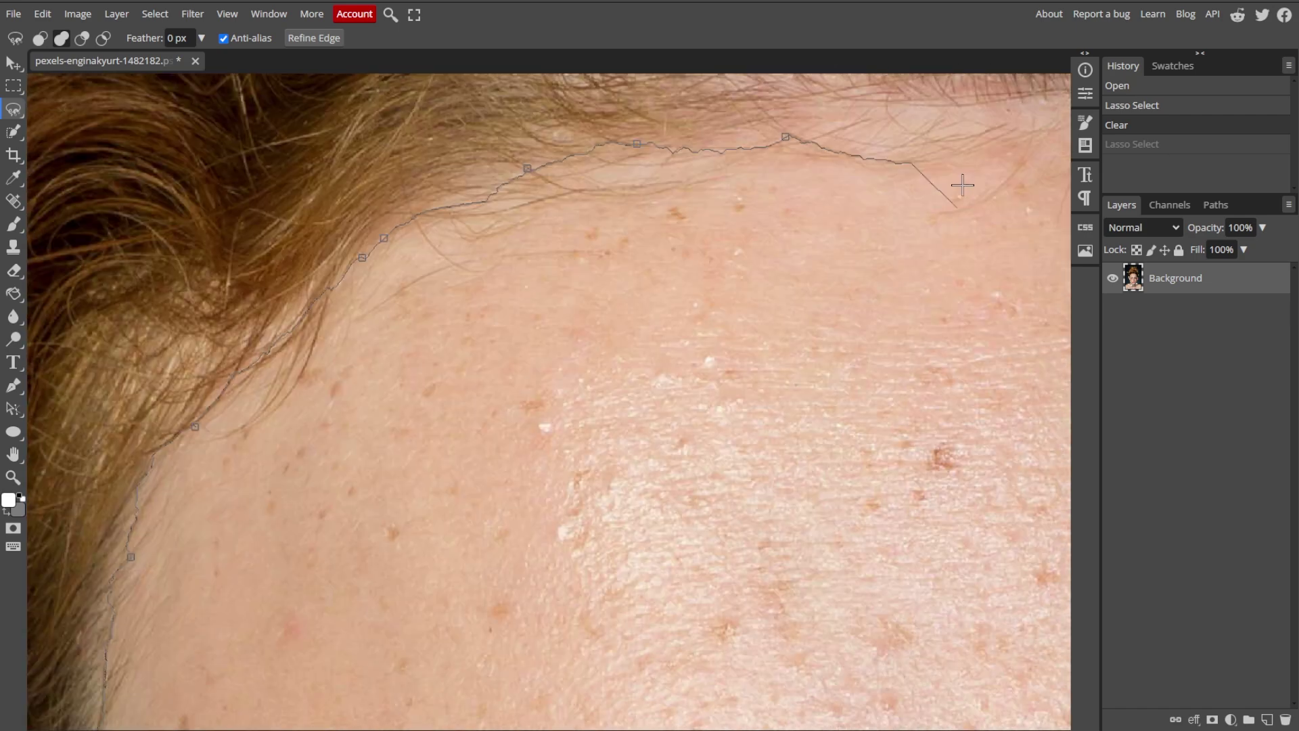
{"action": "scroll", "coordinate": [572, 191], "scroll_direction": "down", "scroll_amount": 2}
{"action": "scroll", "coordinate": [800, 473], "scroll_direction": "up", "scroll_amount": 2}
{"action": "scroll", "coordinate": [848, 537], "scroll_direction": "up", "scroll_amount": 3}
{"action": "scroll", "coordinate": [847, 537], "scroll_direction": "right", "scroll_amount": 1}
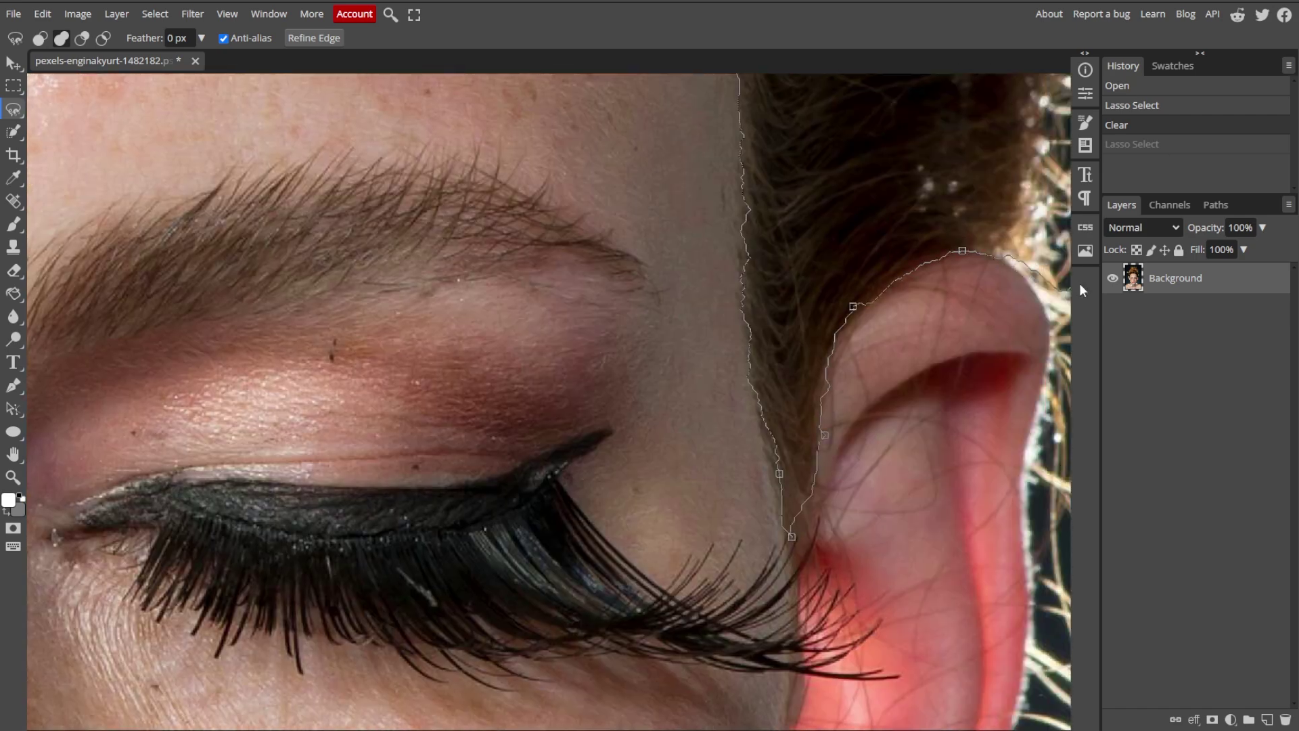
{"action": "scroll", "coordinate": [835, 536], "scroll_direction": "down", "scroll_amount": 4}
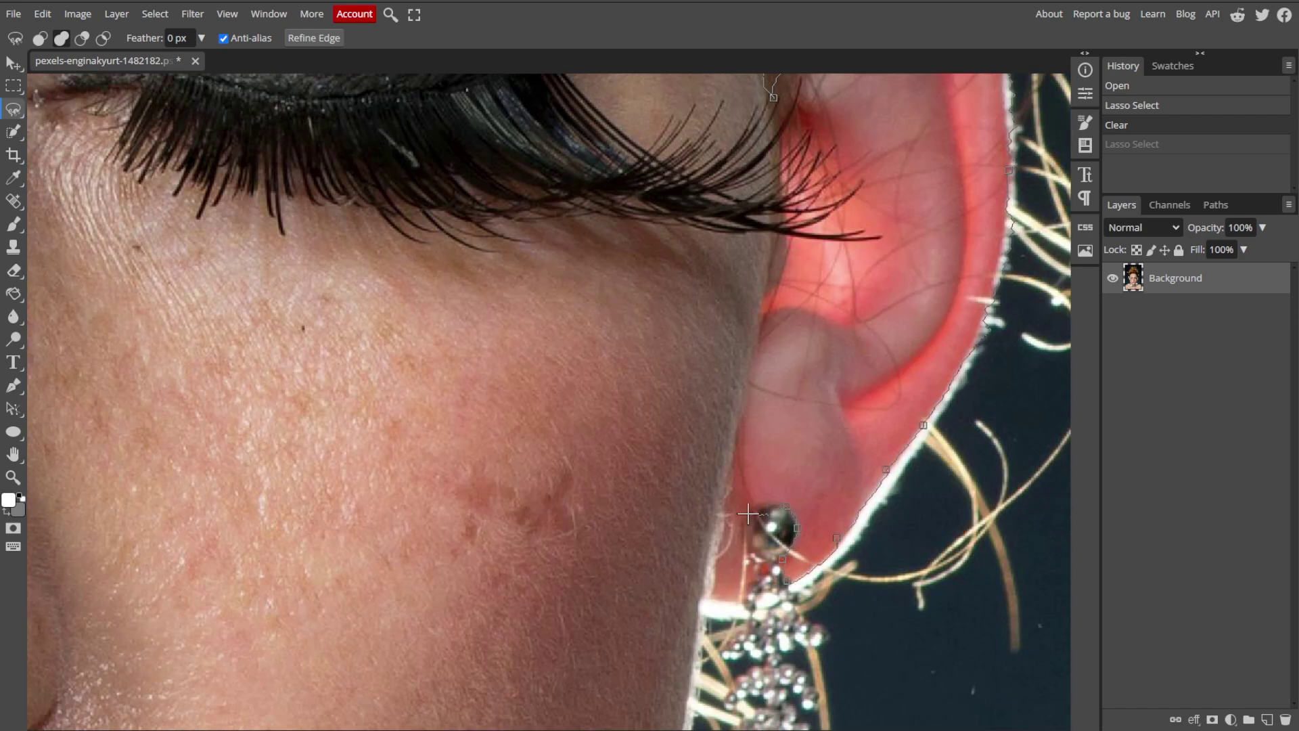
{"action": "scroll", "coordinate": [751, 507], "scroll_direction": "down", "scroll_amount": 2}
{"action": "scroll", "coordinate": [710, 446], "scroll_direction": "down", "scroll_amount": 2}
{"action": "scroll", "coordinate": [678, 306], "scroll_direction": "down", "scroll_amount": 2}
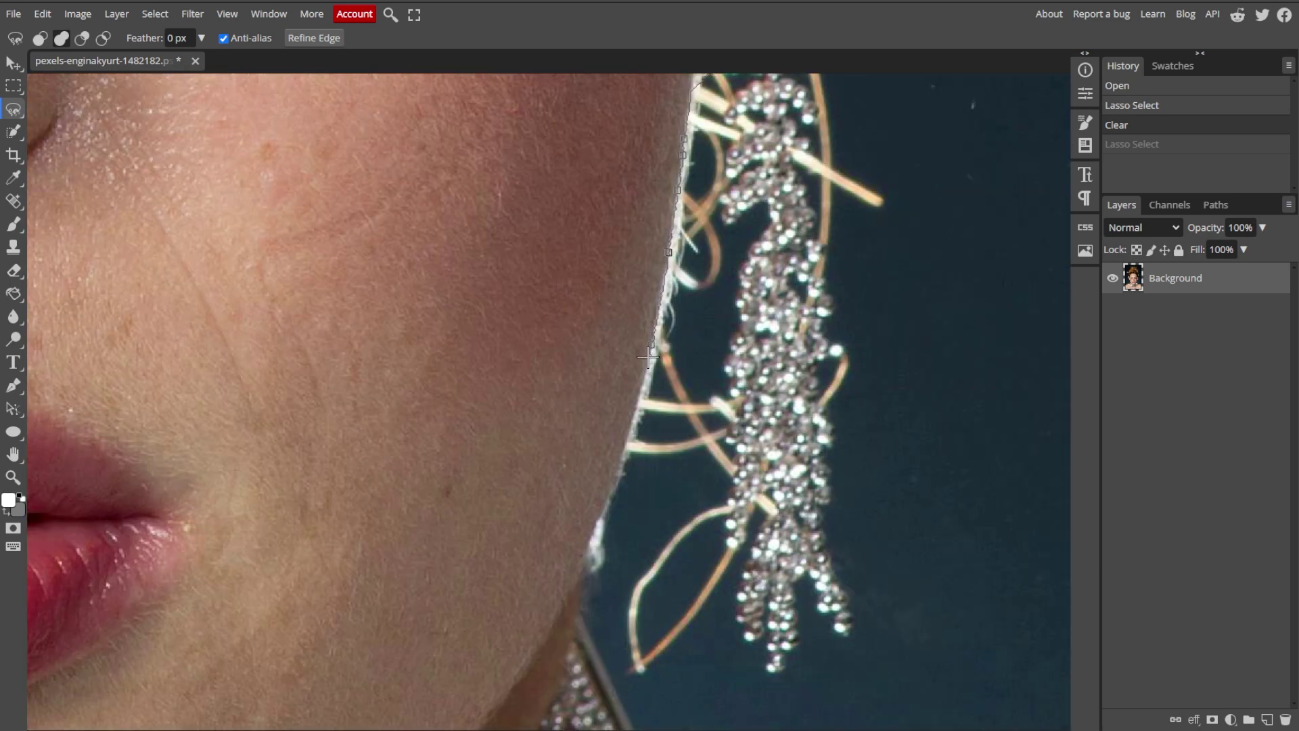
{"action": "scroll", "coordinate": [599, 396], "scroll_direction": "down", "scroll_amount": 2}
{"action": "scroll", "coordinate": [576, 381], "scroll_direction": "down", "scroll_amount": 2}
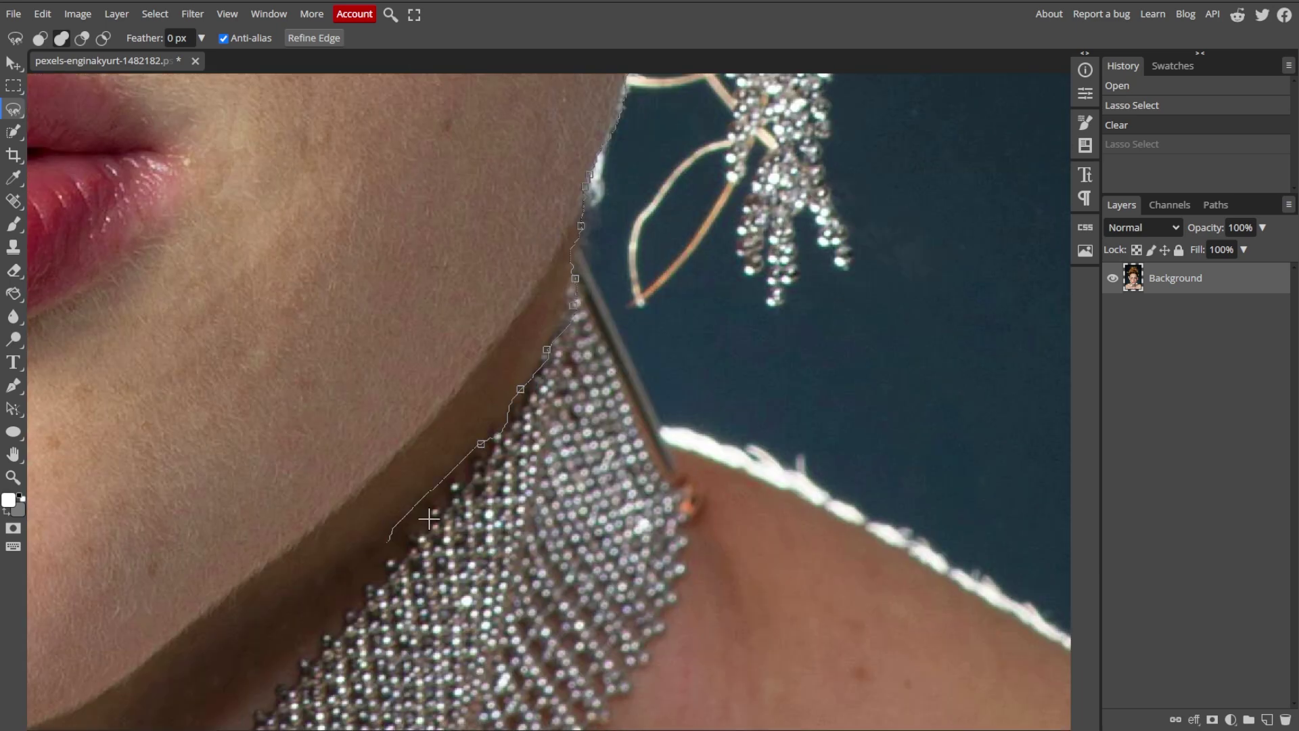
{"action": "scroll", "coordinate": [737, 596], "scroll_direction": "down", "scroll_amount": 3}
{"action": "scroll", "coordinate": [737, 595], "scroll_direction": "up", "scroll_amount": 3}
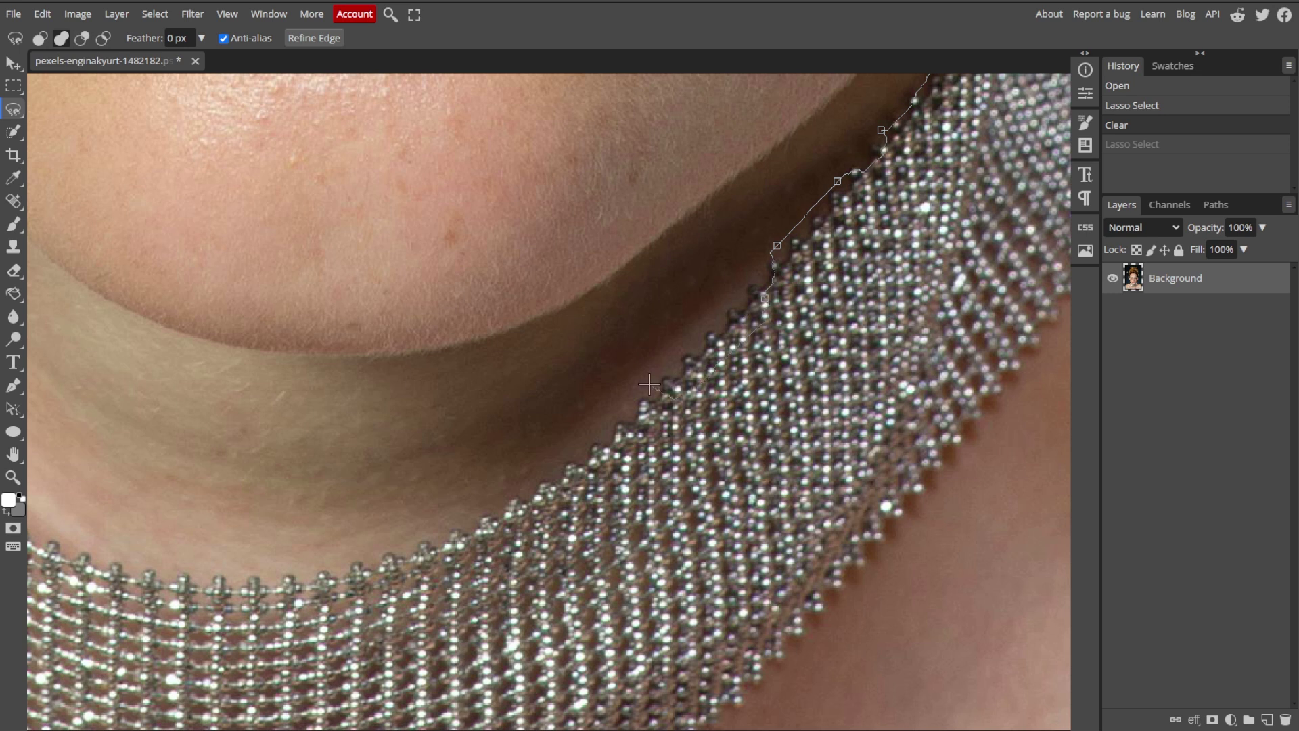
{"action": "double_click", "coordinate": [102, 586]}
{"action": "scroll", "coordinate": [101, 586], "scroll_direction": "down", "scroll_amount": 1}
{"action": "scroll", "coordinate": [313, 329], "scroll_direction": "down", "scroll_amount": 1}
{"action": "scroll", "coordinate": [313, 329], "scroll_direction": "down", "scroll_amount": 1}
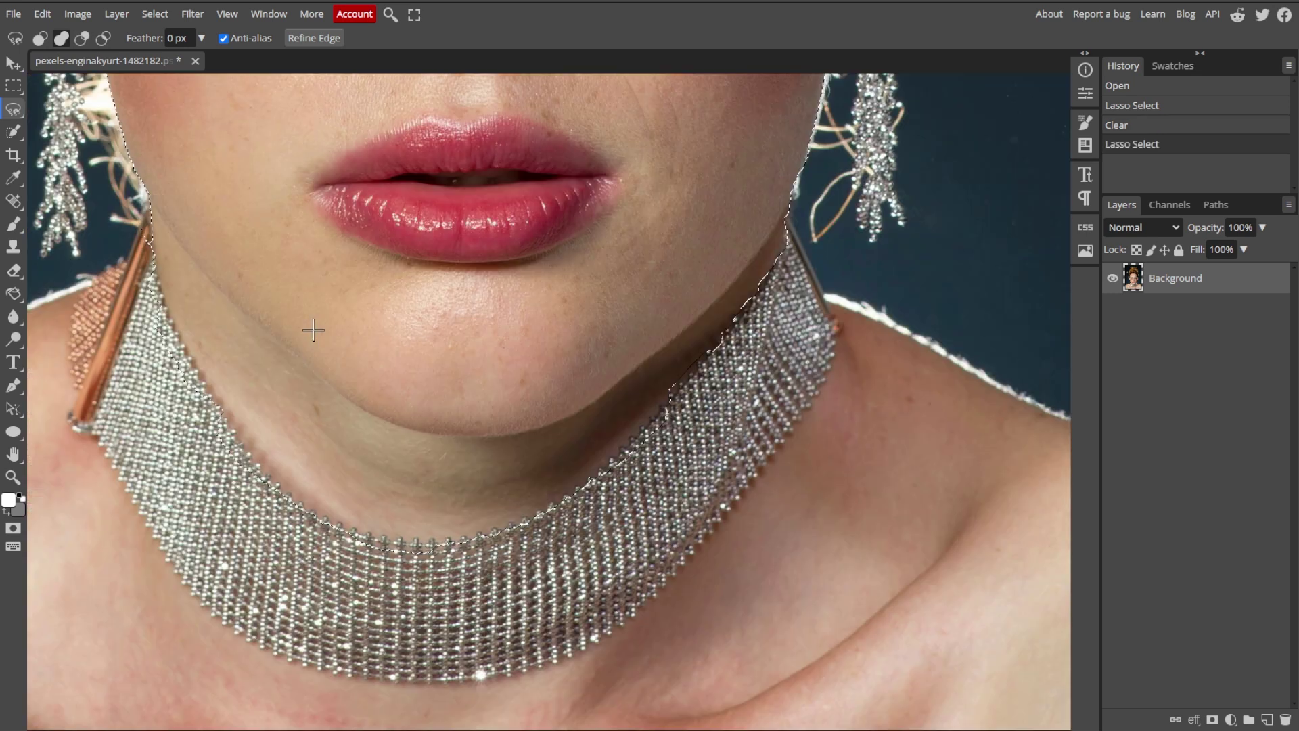
{"action": "scroll", "coordinate": [313, 329], "scroll_direction": "down", "scroll_amount": 2}
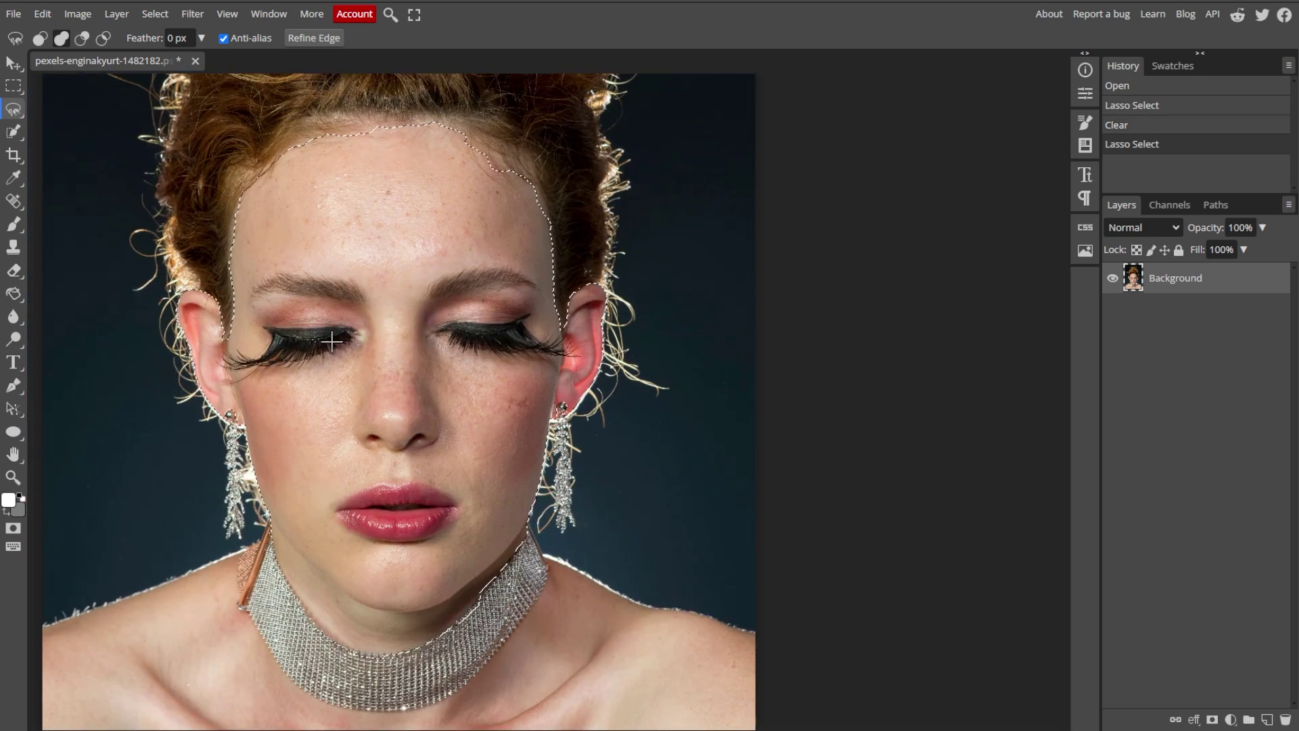
Step: Refine the skin selection's edge along the hairline, necklace and neck
{"action": "left_click", "coordinate": [159, 15]}
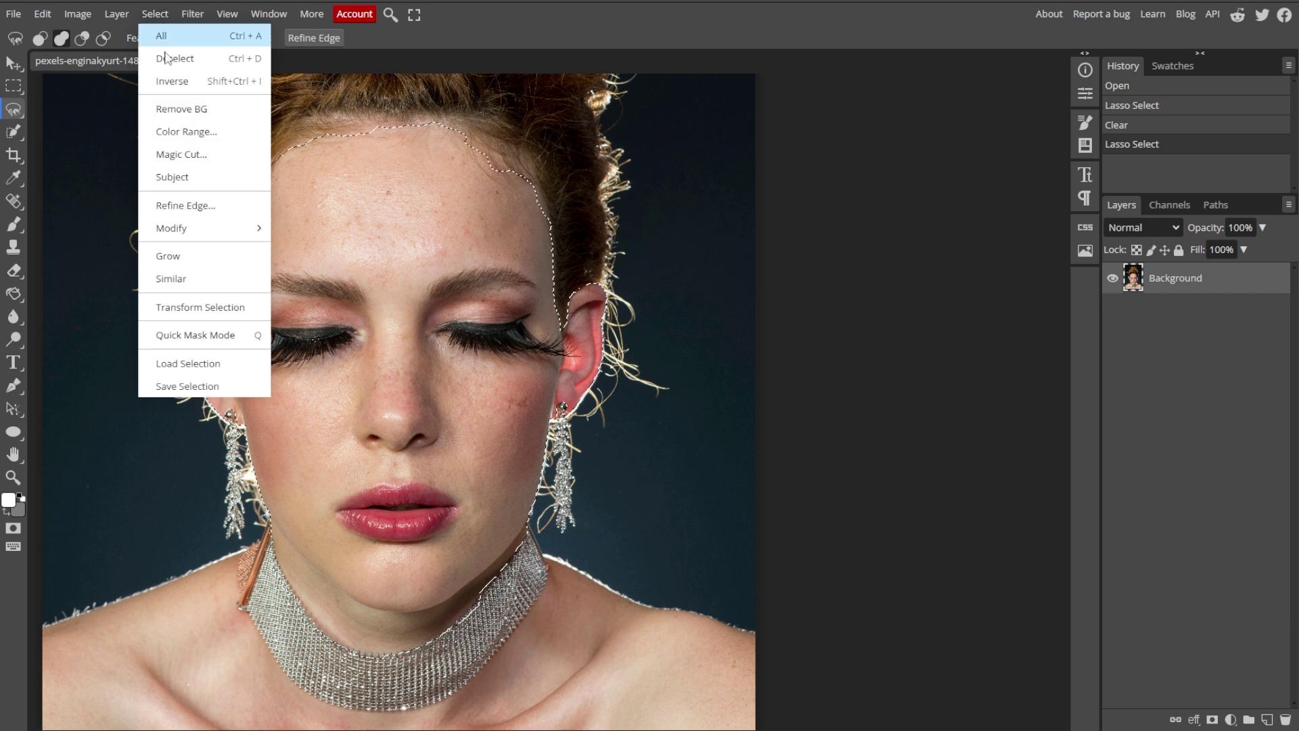
{"action": "left_click", "coordinate": [185, 206]}
{"action": "scroll", "coordinate": [386, 299], "scroll_direction": "up", "scroll_amount": 2}
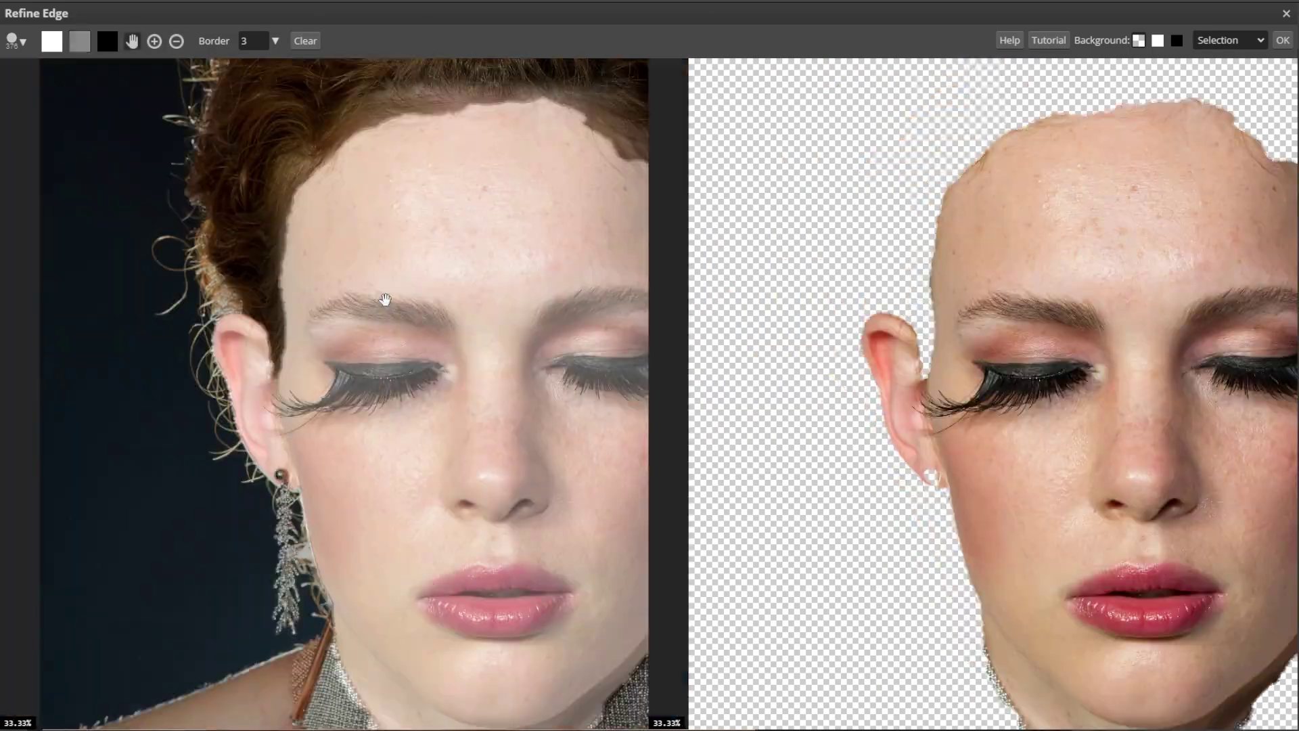
{"action": "scroll", "coordinate": [351, 265], "scroll_direction": "up", "scroll_amount": 2}
{"action": "scroll", "coordinate": [351, 264], "scroll_direction": "up", "scroll_amount": 1}
{"action": "left_click_drag", "start_coordinate": [197, 198], "coordinate": [183, 290]}
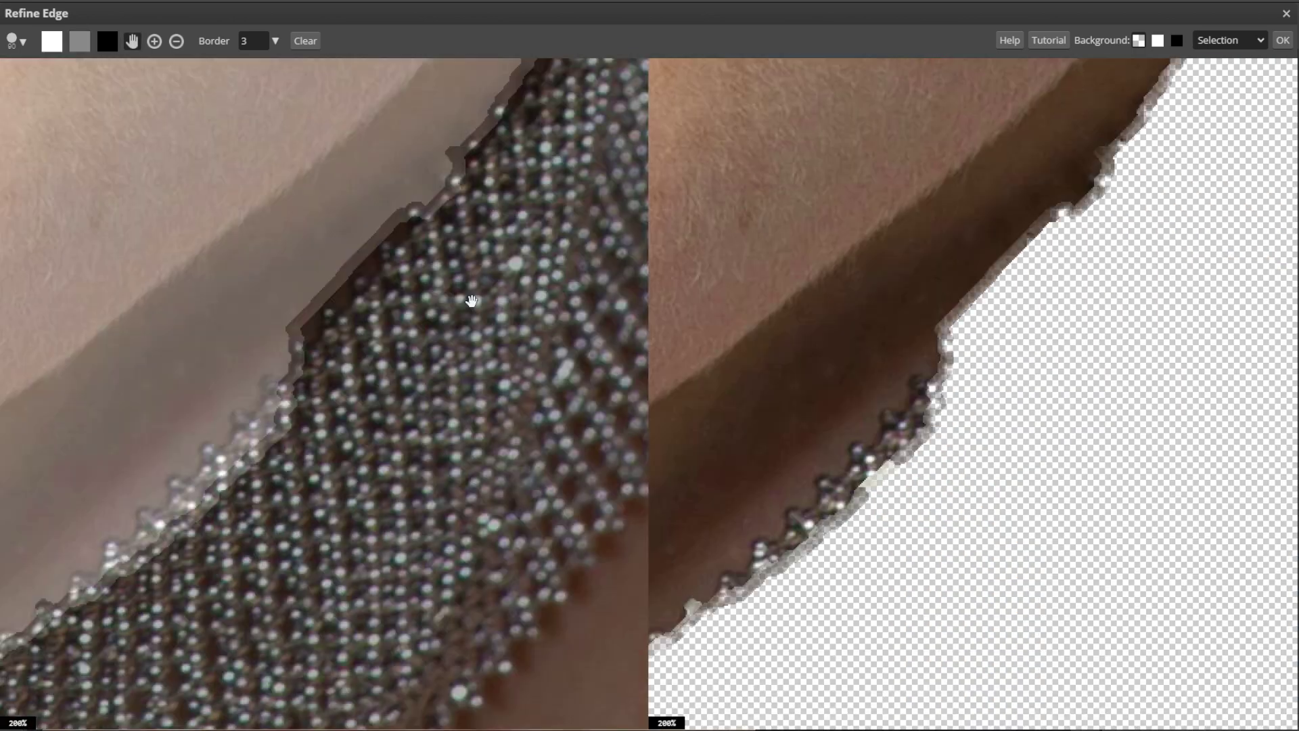
{"action": "left_click_drag", "start_coordinate": [538, 213], "coordinate": [162, 599]}
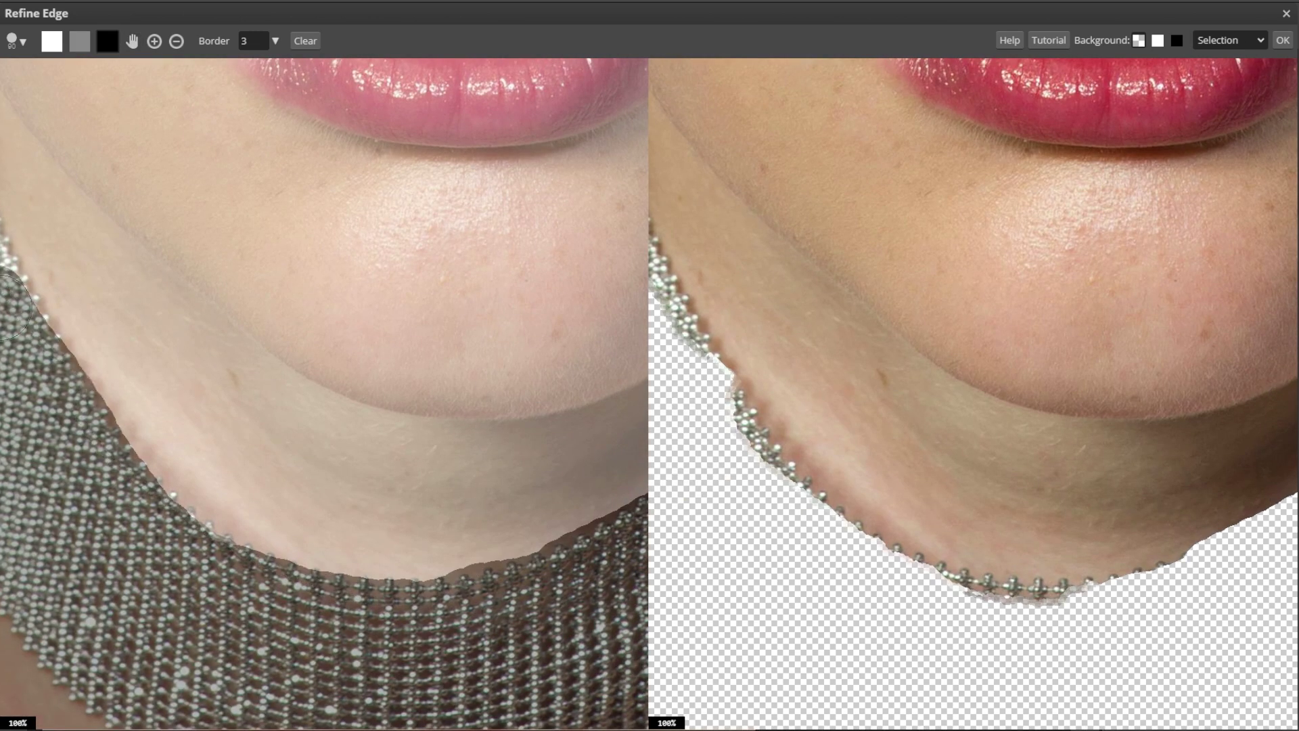
{"action": "mouse_move", "coordinate": [245, 556]}
{"action": "left_mouse_down"}
{"action": "mouse_move", "coordinate": [11, 255]}
{"action": "mouse_move", "coordinate": [386, 199]}
{"action": "left_mouse_up"}
{"action": "left_click_drag", "start_coordinate": [416, 254], "coordinate": [497, 432]}
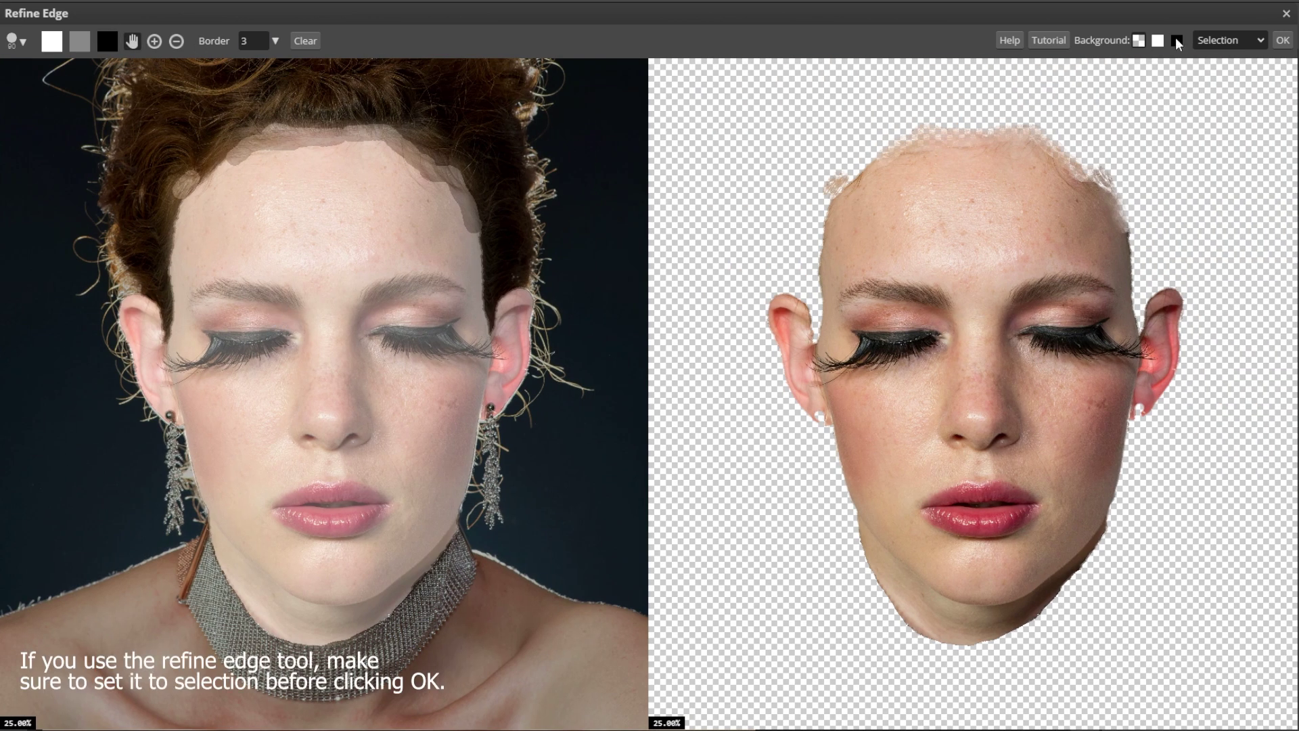
Step: Output the refined edge as a selection and add a Hue/Saturation adjustment layer
{"action": "left_click", "coordinate": [1221, 42]}
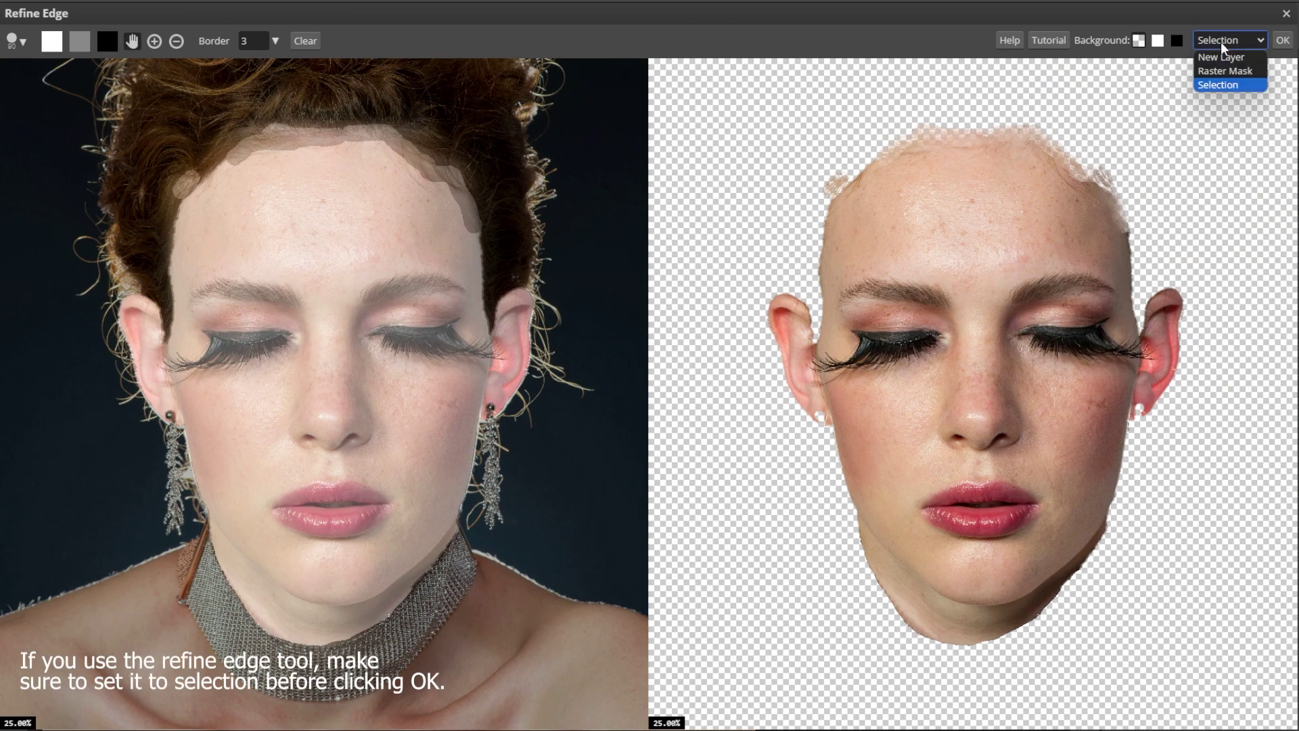
{"action": "left_click", "coordinate": [1213, 85]}
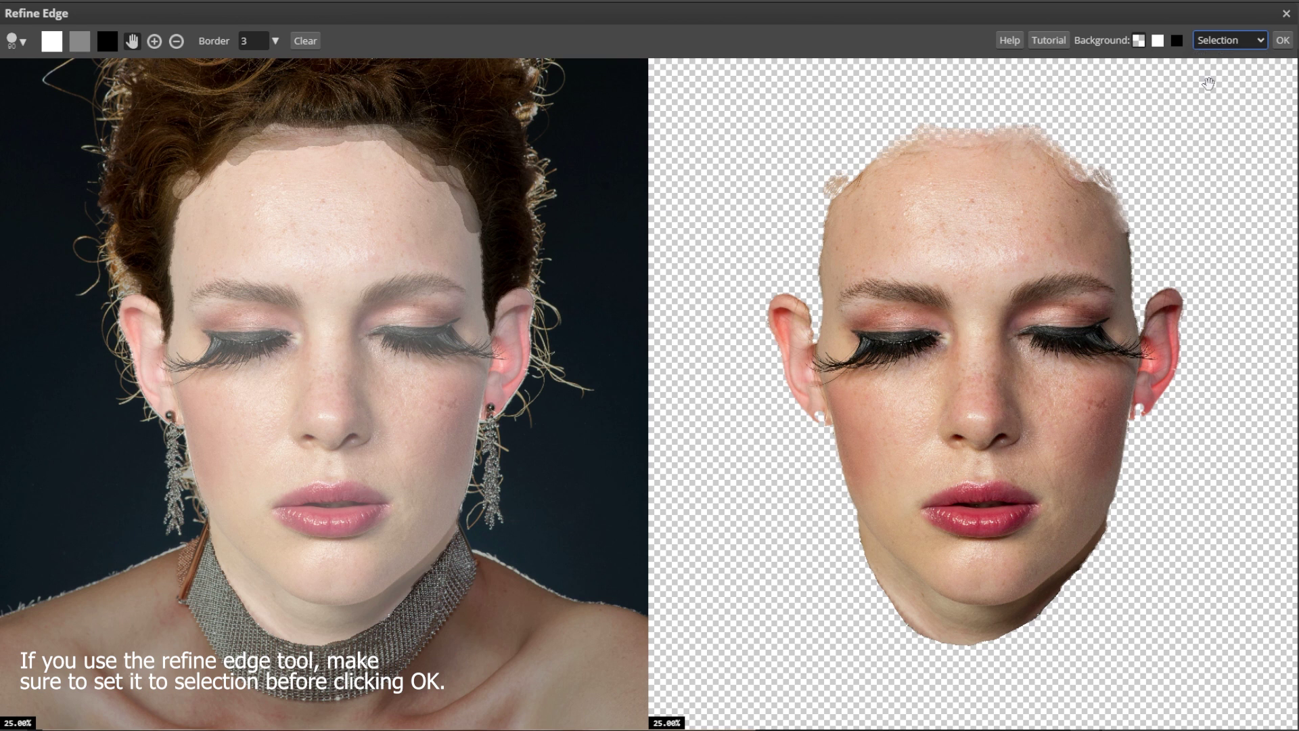
{"action": "left_click", "coordinate": [1281, 41]}
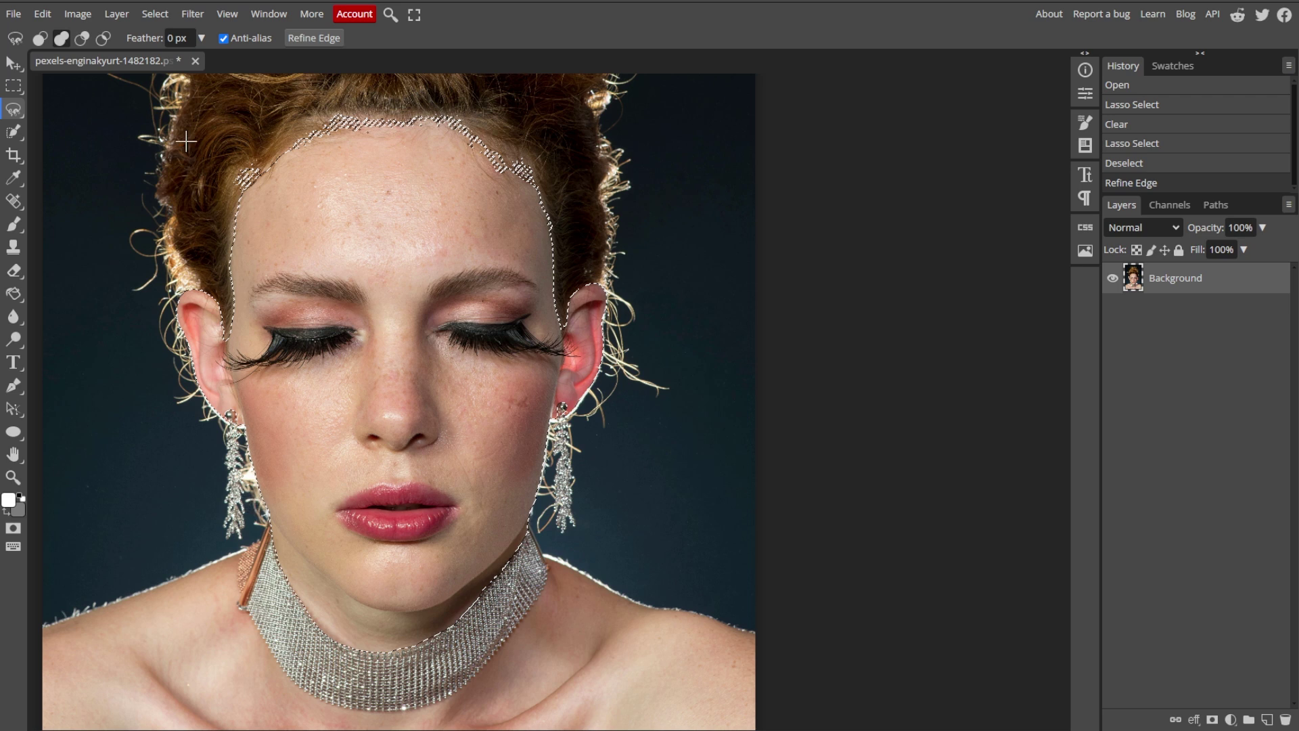
{"action": "left_click", "coordinate": [113, 14]}
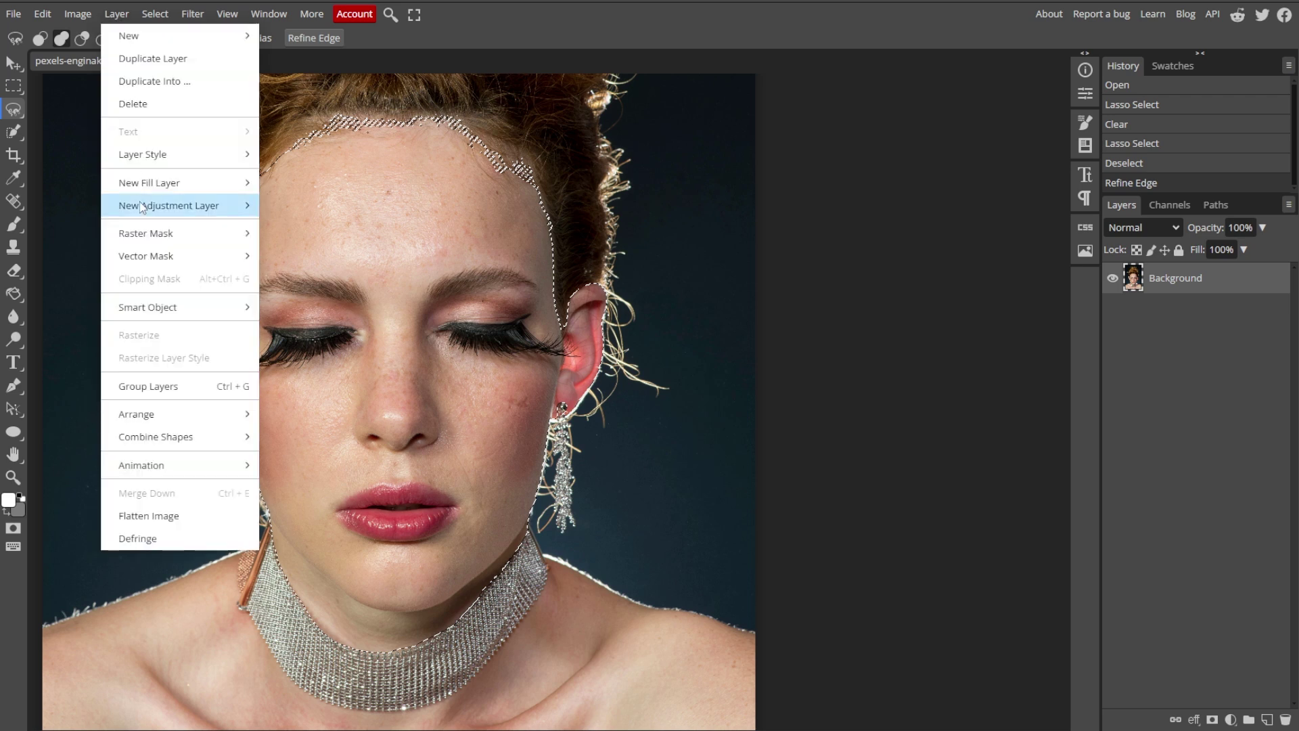
{"action": "mouse_move", "coordinate": [169, 205]}
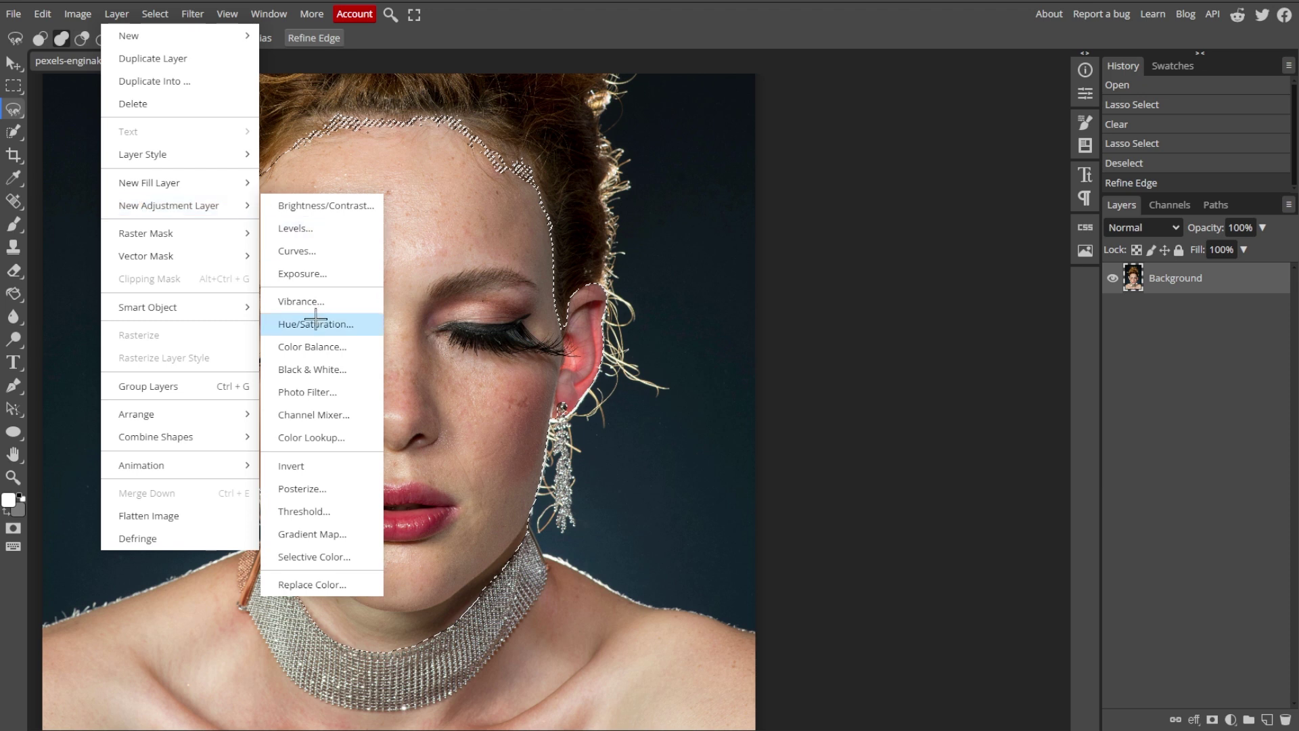
{"action": "left_click", "coordinate": [316, 323]}
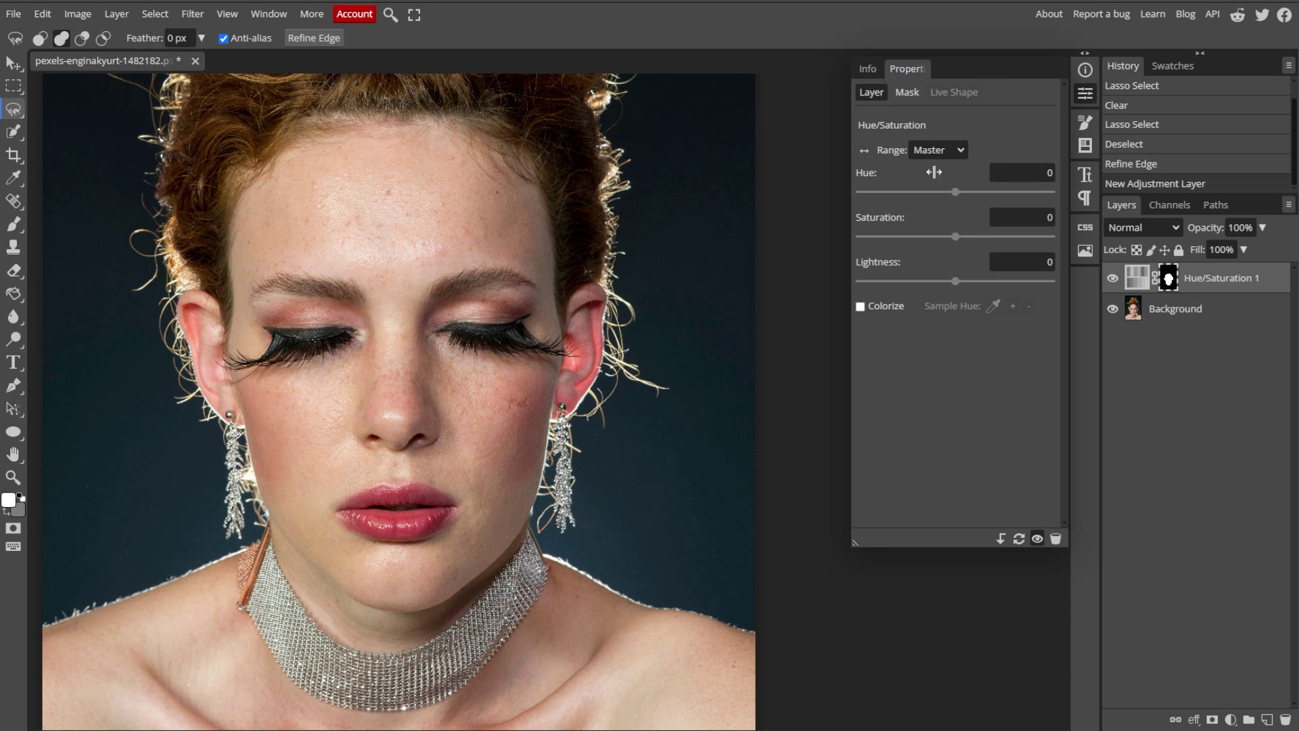
Step: Tint the masked skin pink-violet using the Hue, Saturation and Lightness sliders
{"action": "left_click_drag", "start_coordinate": [934, 173], "coordinate": [938, 198]}
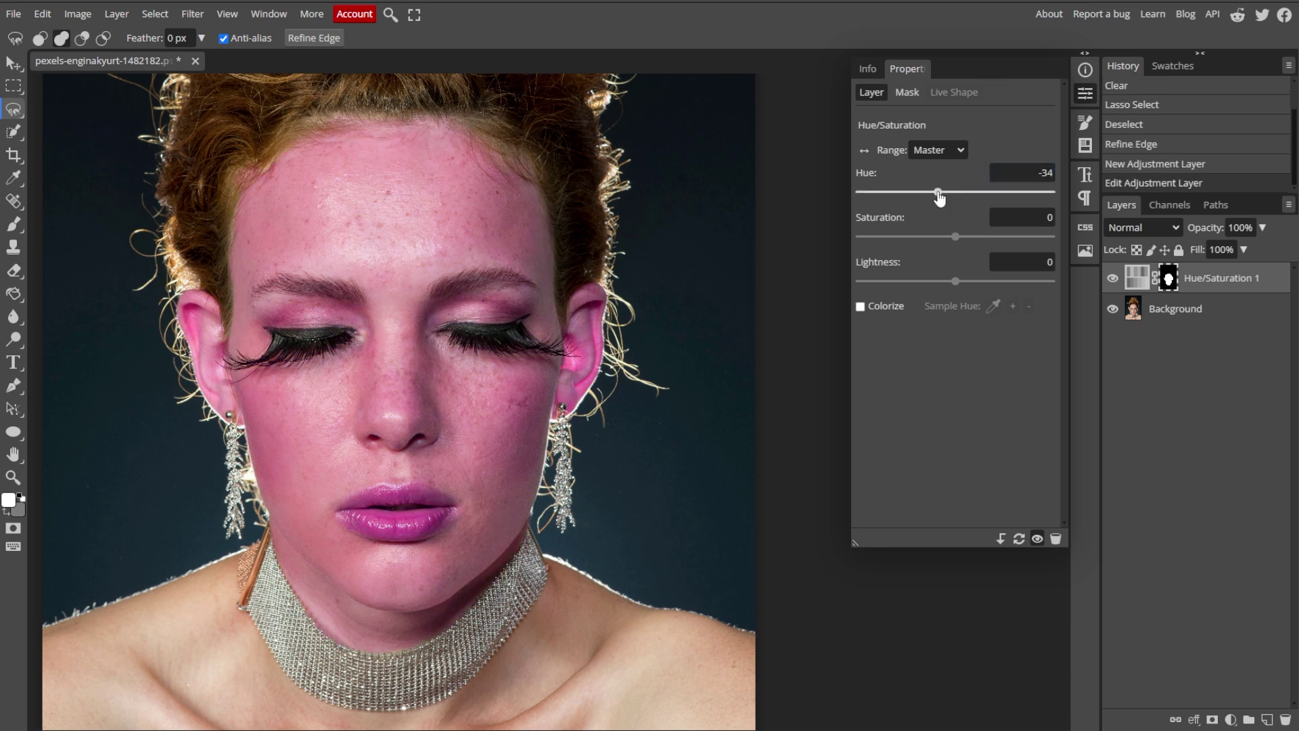
{"action": "mouse_move", "coordinate": [900, 198]}
{"action": "left_mouse_down"}
{"action": "mouse_move", "coordinate": [865, 192]}
{"action": "mouse_move", "coordinate": [1052, 200]}
{"action": "mouse_move", "coordinate": [863, 195]}
{"action": "mouse_move", "coordinate": [922, 193]}
{"action": "mouse_move", "coordinate": [890, 193]}
{"action": "mouse_move", "coordinate": [952, 236]}
{"action": "mouse_move", "coordinate": [868, 237]}
{"action": "left_mouse_up"}
{"action": "left_click", "coordinate": [959, 237]}
{"action": "mouse_move", "coordinate": [966, 281]}
{"action": "left_mouse_down"}
{"action": "mouse_move", "coordinate": [942, 281]}
{"action": "mouse_move", "coordinate": [957, 287]}
{"action": "left_mouse_up"}
{"action": "left_click", "coordinate": [946, 236]}
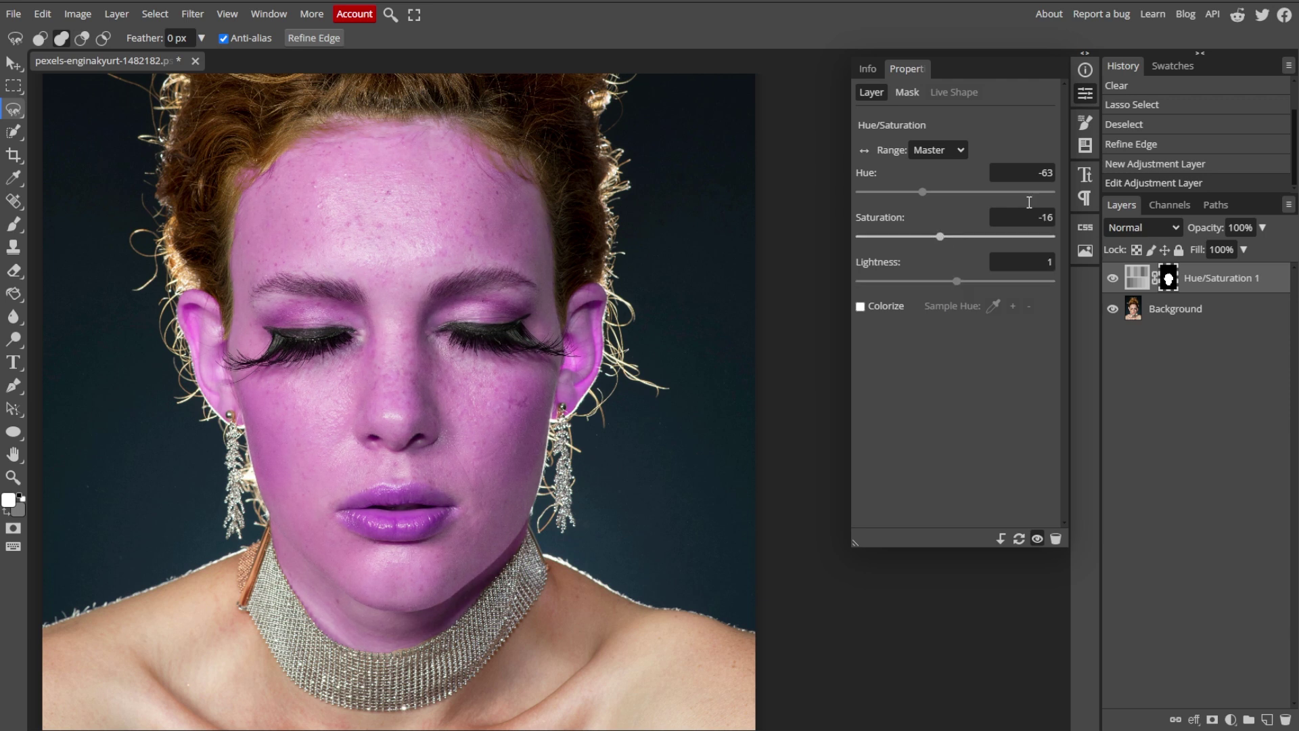
{"action": "left_click", "coordinate": [1085, 92]}
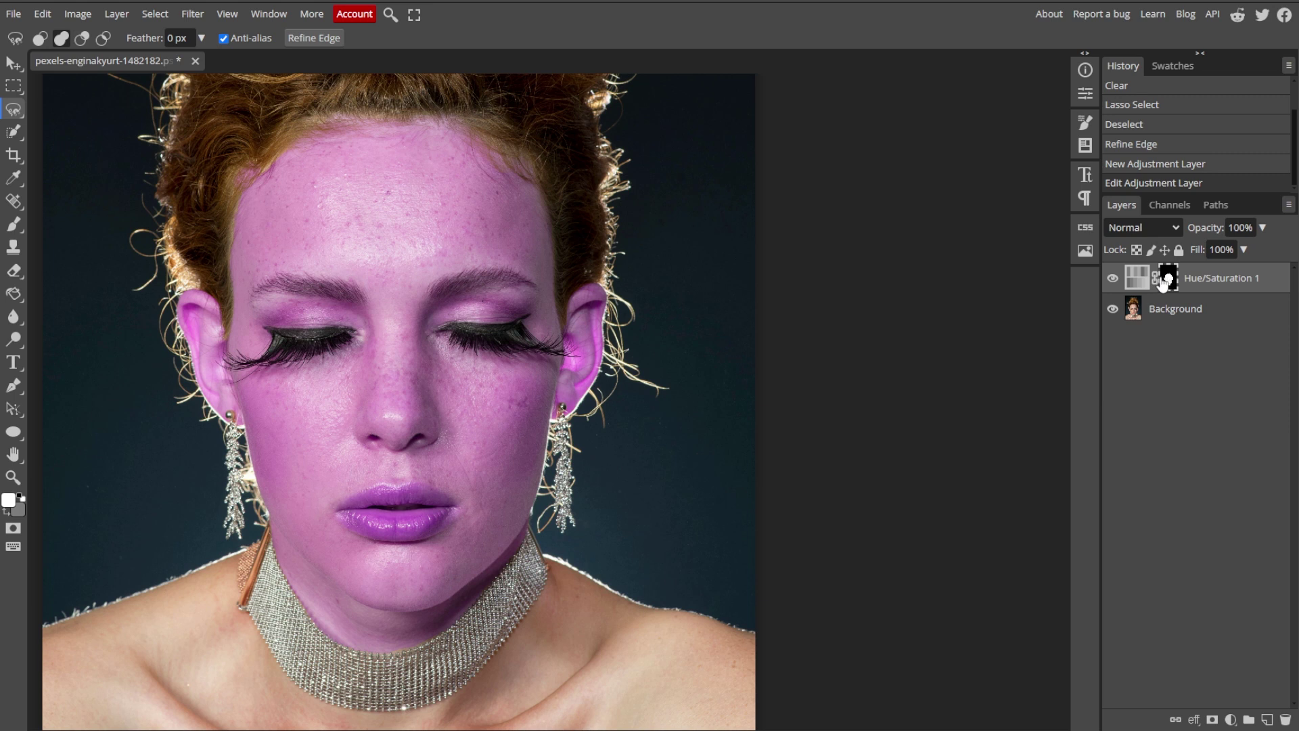
{"action": "right_click", "coordinate": [21, 232]}
Step: Paint black on the mask with a soft brush to restore the hairline's natural colour
{"action": "left_click", "coordinate": [133, 226]}
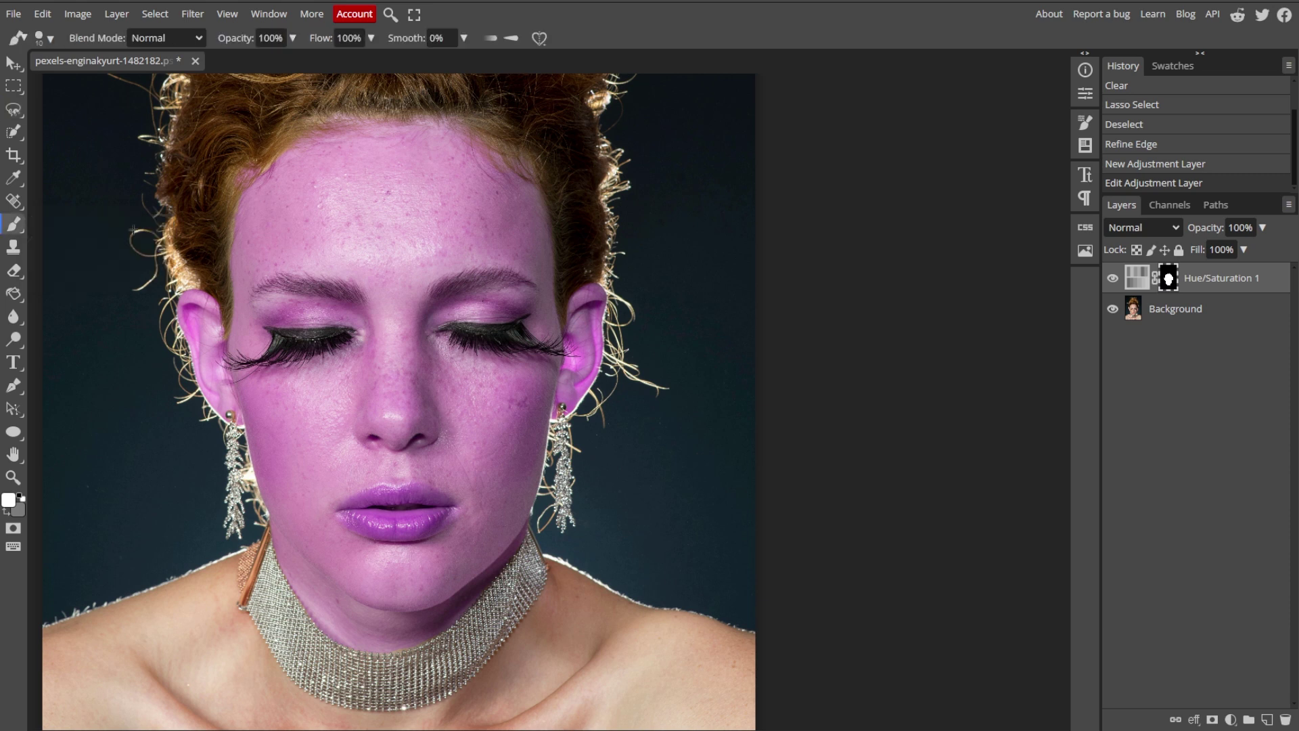
{"action": "scroll", "coordinate": [249, 203], "scroll_direction": "up", "scroll_amount": 2}
{"action": "scroll", "coordinate": [249, 204], "scroll_direction": "up", "scroll_amount": 4}
{"action": "key", "text": "x"}
{"action": "left_click", "coordinate": [38, 38]}
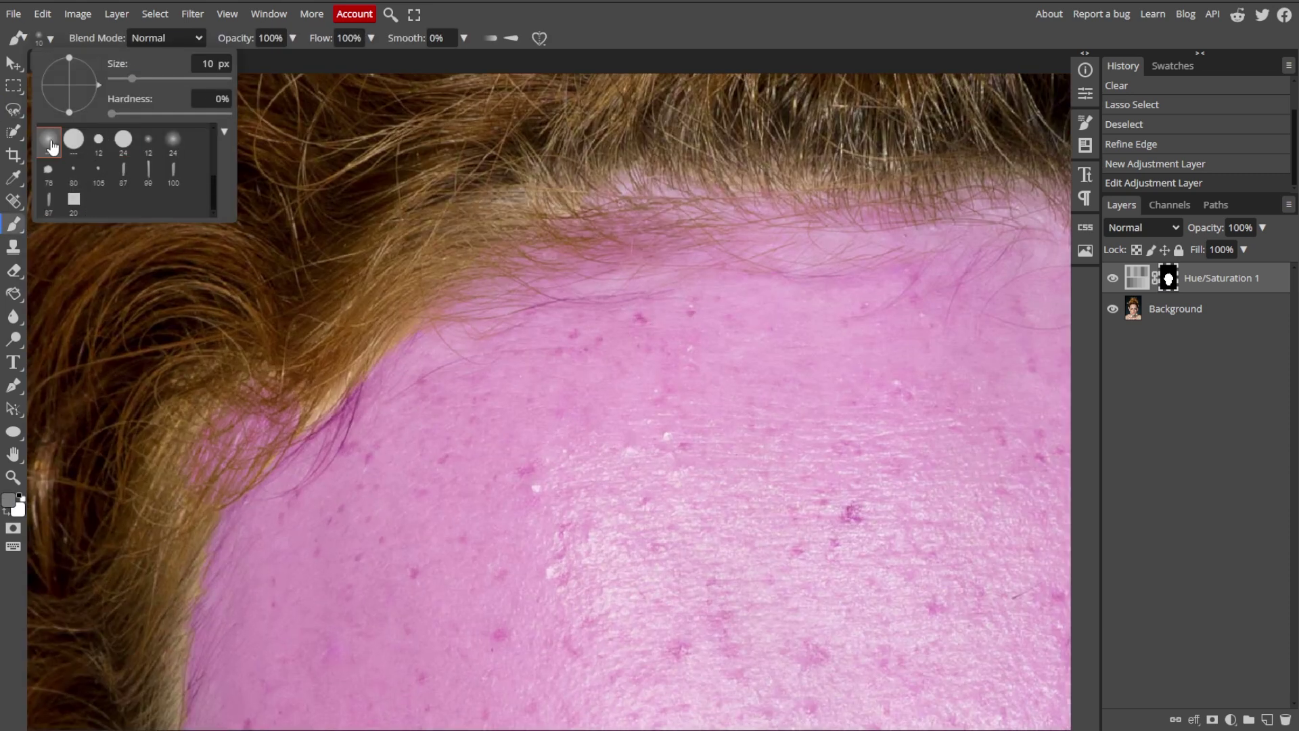
{"action": "left_click", "coordinate": [39, 38]}
{"action": "left_click_drag", "start_coordinate": [401, 309], "coordinate": [253, 498]}
{"action": "left_click_drag", "start_coordinate": [255, 497], "coordinate": [247, 518]}
{"action": "scroll", "coordinate": [247, 519], "scroll_direction": "down", "scroll_amount": 5}
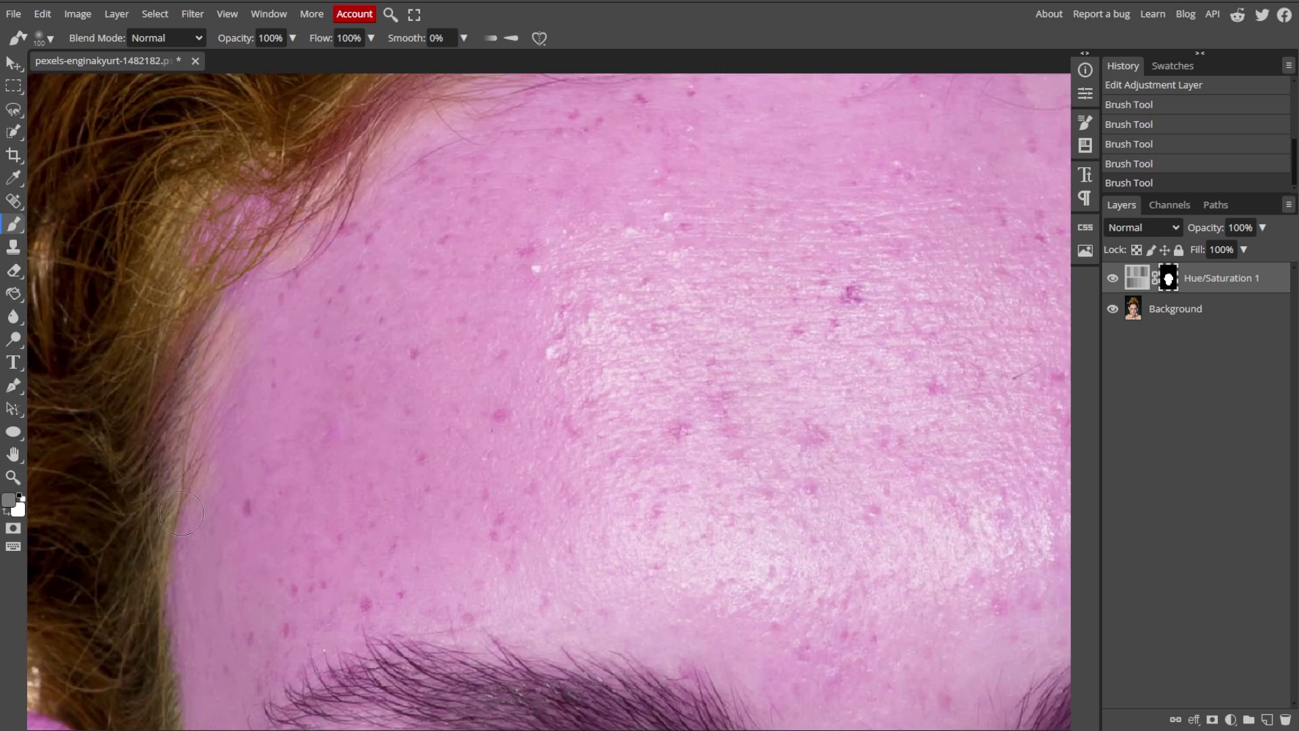
{"action": "scroll", "coordinate": [181, 329], "scroll_direction": "down", "scroll_amount": 3}
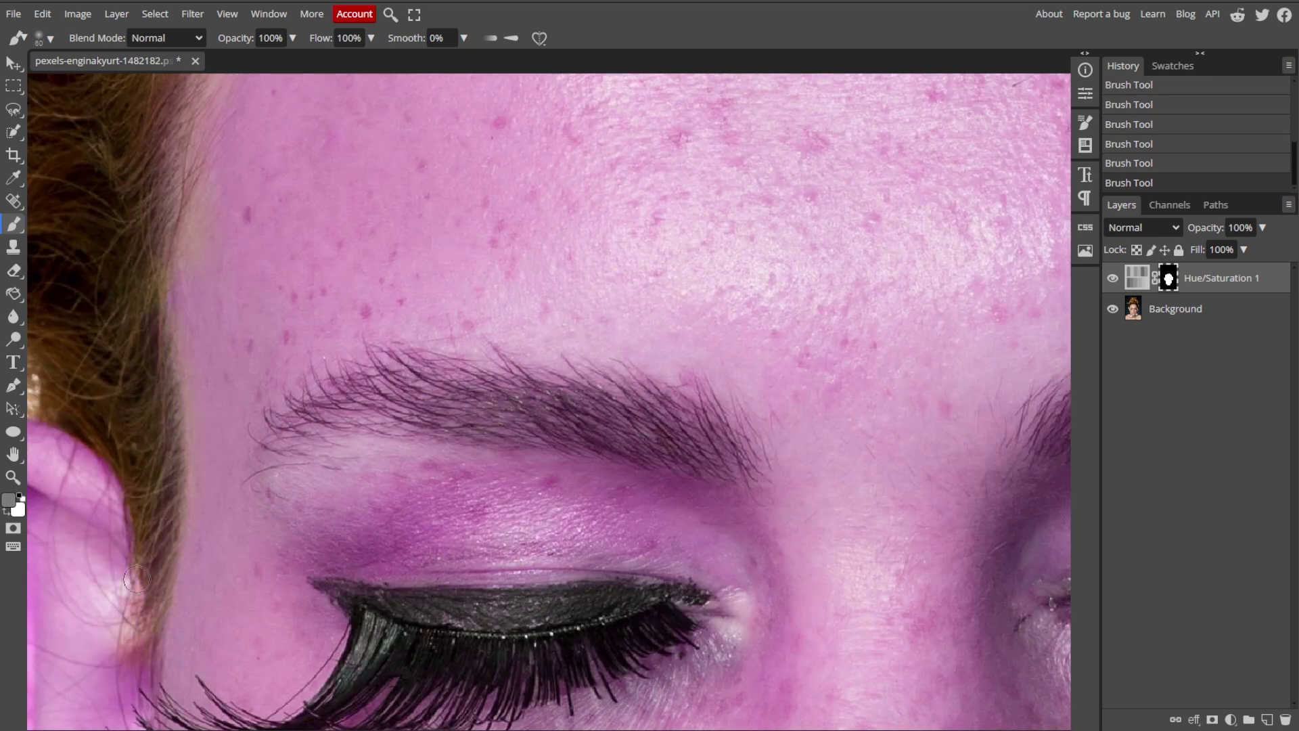
{"action": "scroll", "coordinate": [138, 579], "scroll_direction": "down", "scroll_amount": 5}
{"action": "scroll", "coordinate": [909, 299], "scroll_direction": "up", "scroll_amount": 5}
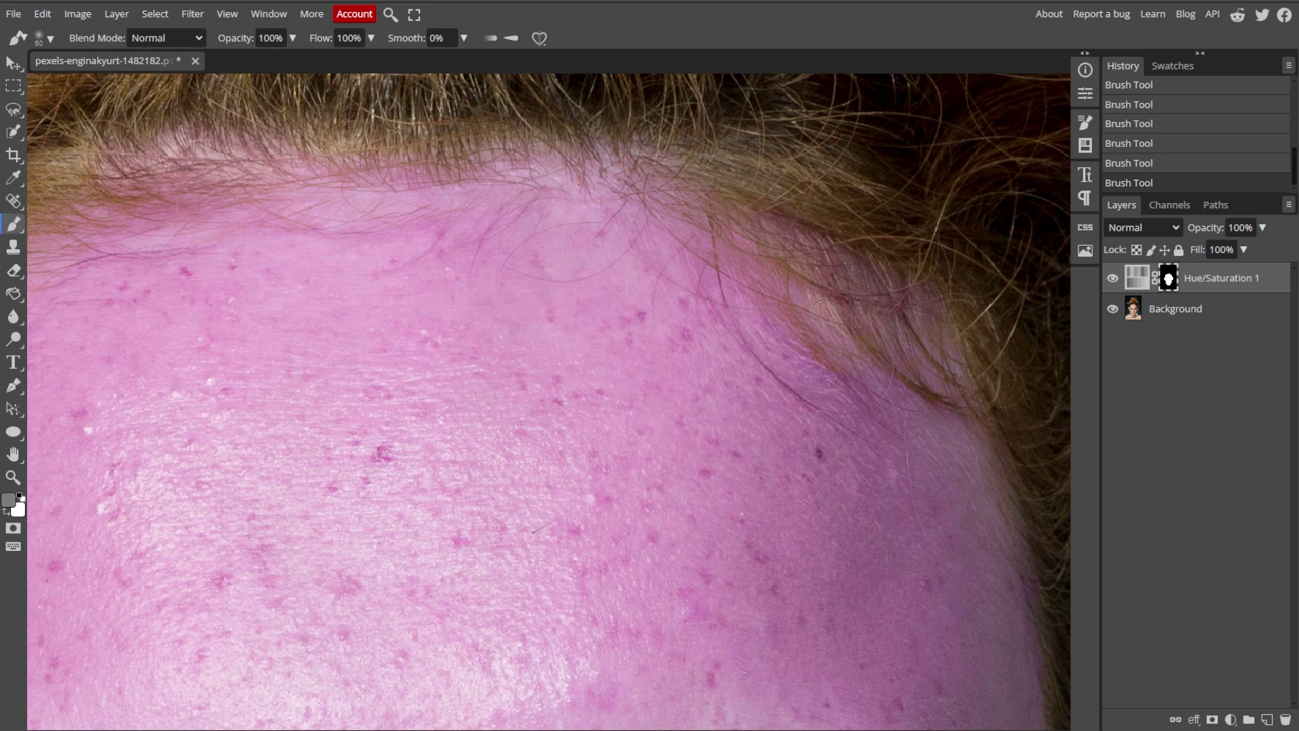
{"action": "scroll", "coordinate": [822, 300], "scroll_direction": "down", "scroll_amount": 5}
{"action": "scroll", "coordinate": [493, 525], "scroll_direction": "up", "scroll_amount": 5}
Step: Paint white on the mask to tint the collarbone and the shoulder beside the neck
{"action": "key", "text": "x"}
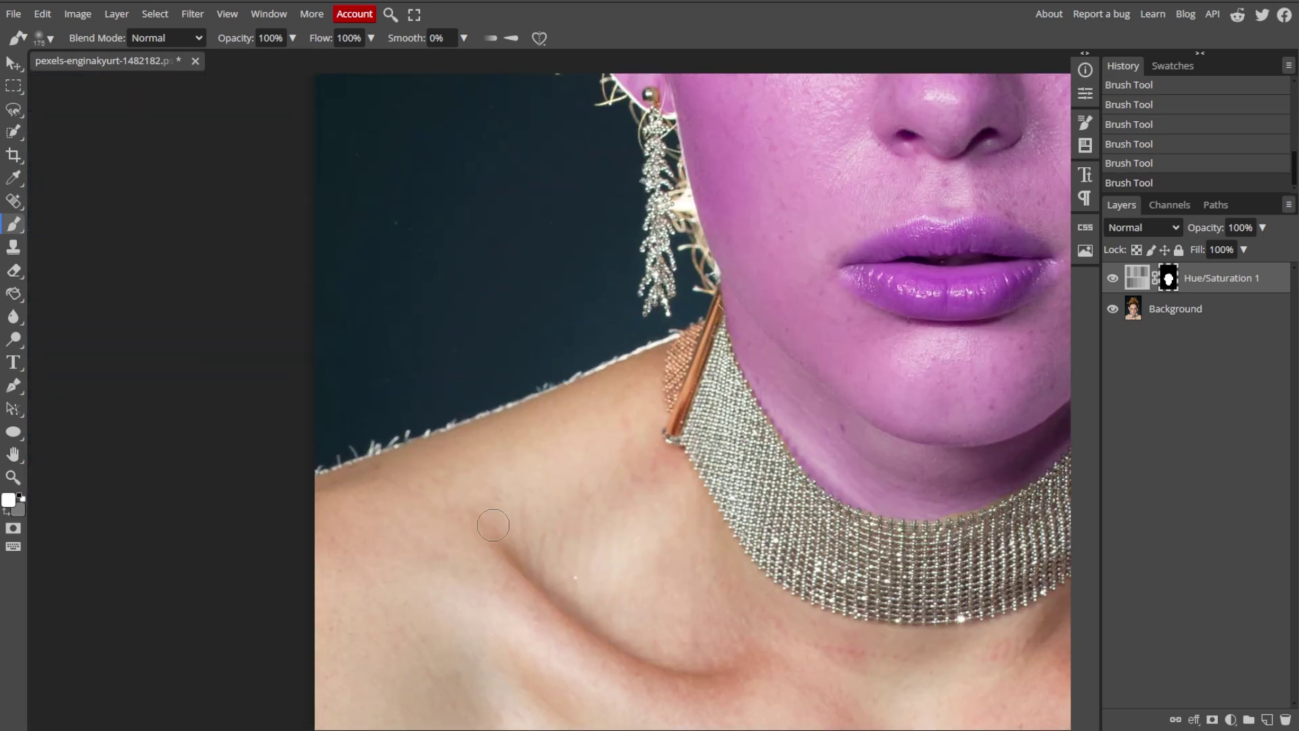
{"action": "key", "text": "bracketright"}
{"action": "key", "text": "bracketright"}
{"action": "left_click_drag", "start_coordinate": [493, 526], "coordinate": [369, 542]}
{"action": "scroll", "coordinate": [416, 539], "scroll_direction": "down", "scroll_amount": 1}
{"action": "mouse_move", "coordinate": [463, 536]}
{"action": "left_mouse_down"}
{"action": "mouse_move", "coordinate": [290, 680]}
{"action": "mouse_move", "coordinate": [379, 596]}
{"action": "left_mouse_up"}
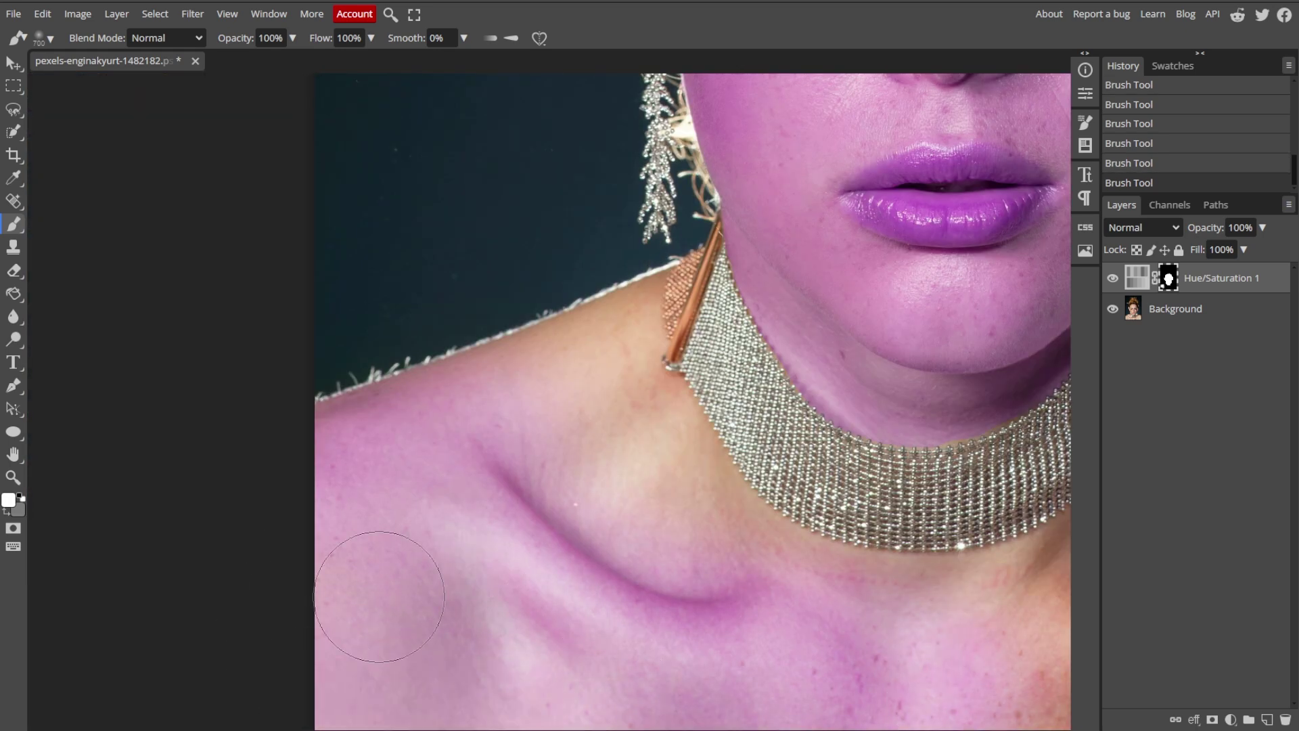
{"action": "mouse_move", "coordinate": [580, 377]}
{"action": "left_mouse_down"}
{"action": "mouse_move", "coordinate": [624, 450]}
{"action": "mouse_move", "coordinate": [601, 464]}
{"action": "left_mouse_up"}
{"action": "key", "text": "bracketleft"}
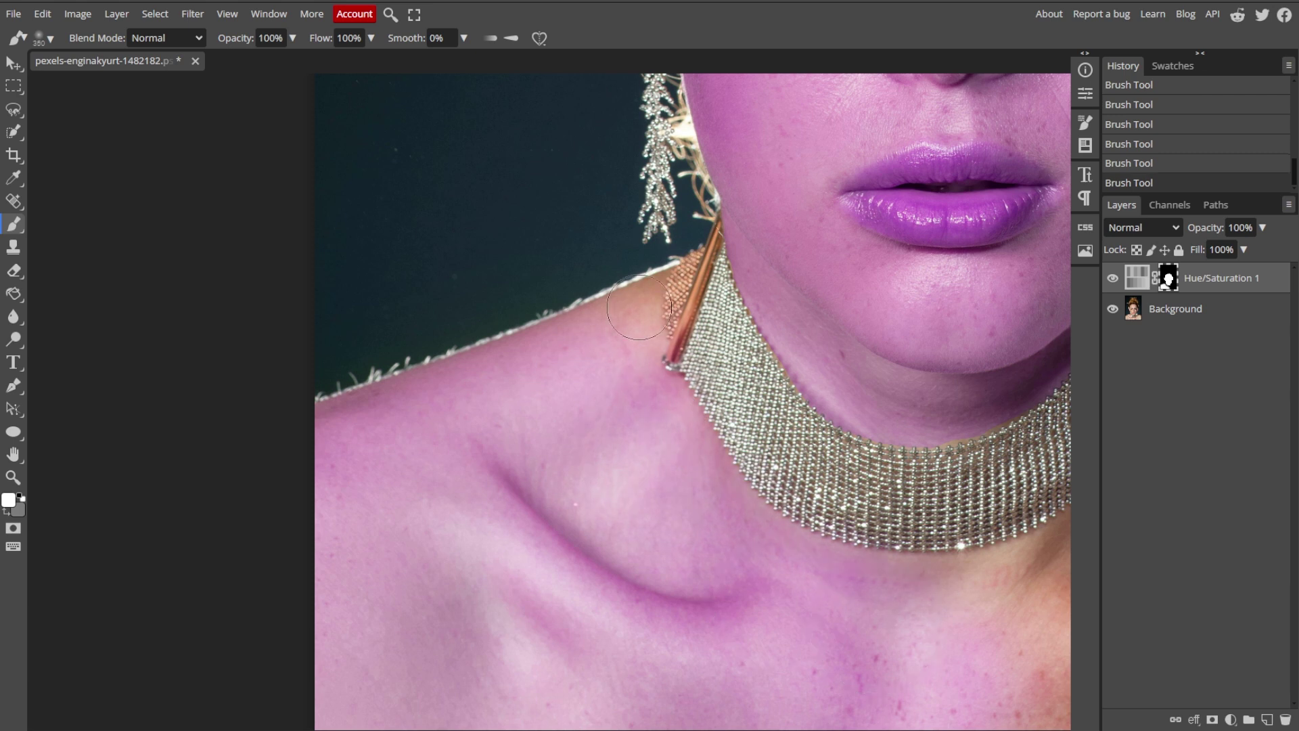
{"action": "scroll", "coordinate": [638, 315], "scroll_direction": "up", "scroll_amount": 2}
{"action": "scroll", "coordinate": [638, 315], "scroll_direction": "up", "scroll_amount": 2}
Step: Extend the tint along the shoulder edge, around the necklace beads and onto the right shoulder
{"action": "mouse_move", "coordinate": [701, 147]}
{"action": "left_mouse_down"}
{"action": "mouse_move", "coordinate": [651, 194]}
{"action": "mouse_move", "coordinate": [434, 294]}
{"action": "left_mouse_up"}
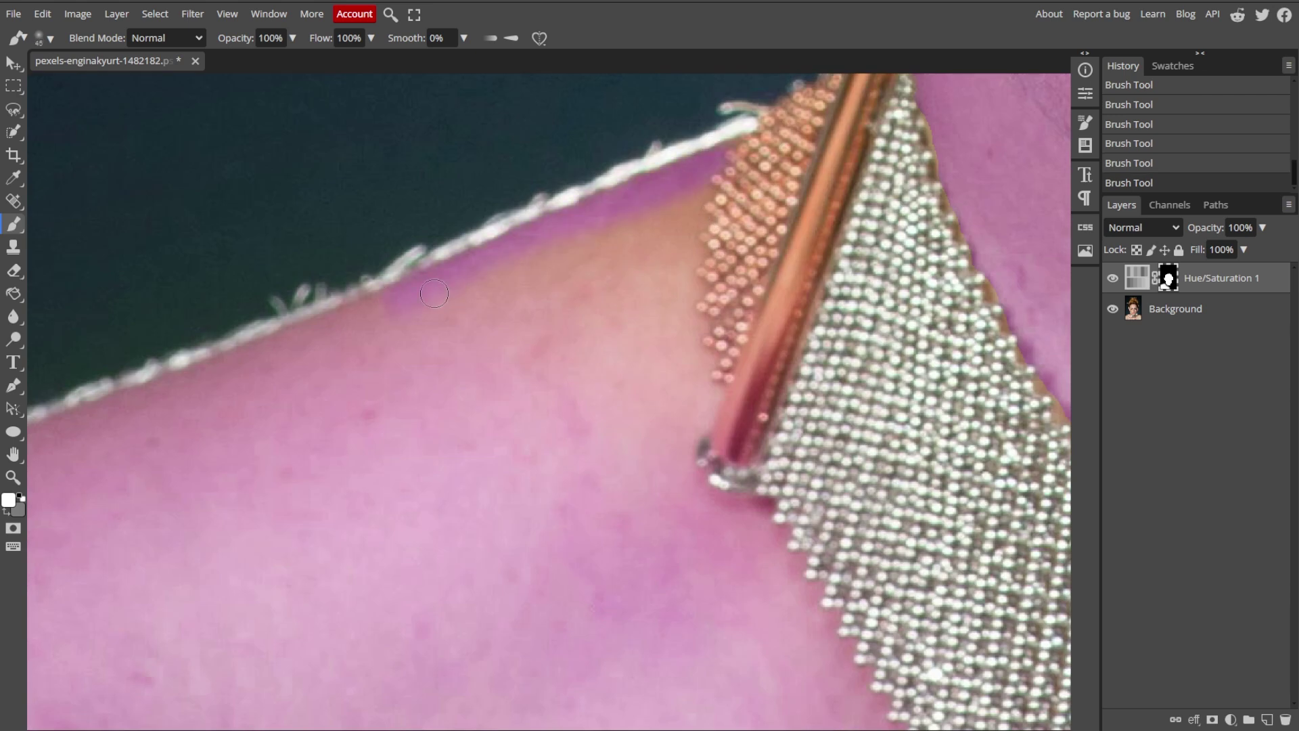
{"action": "left_click_drag", "start_coordinate": [681, 198], "coordinate": [691, 411]}
{"action": "key", "text": "bracketright"}
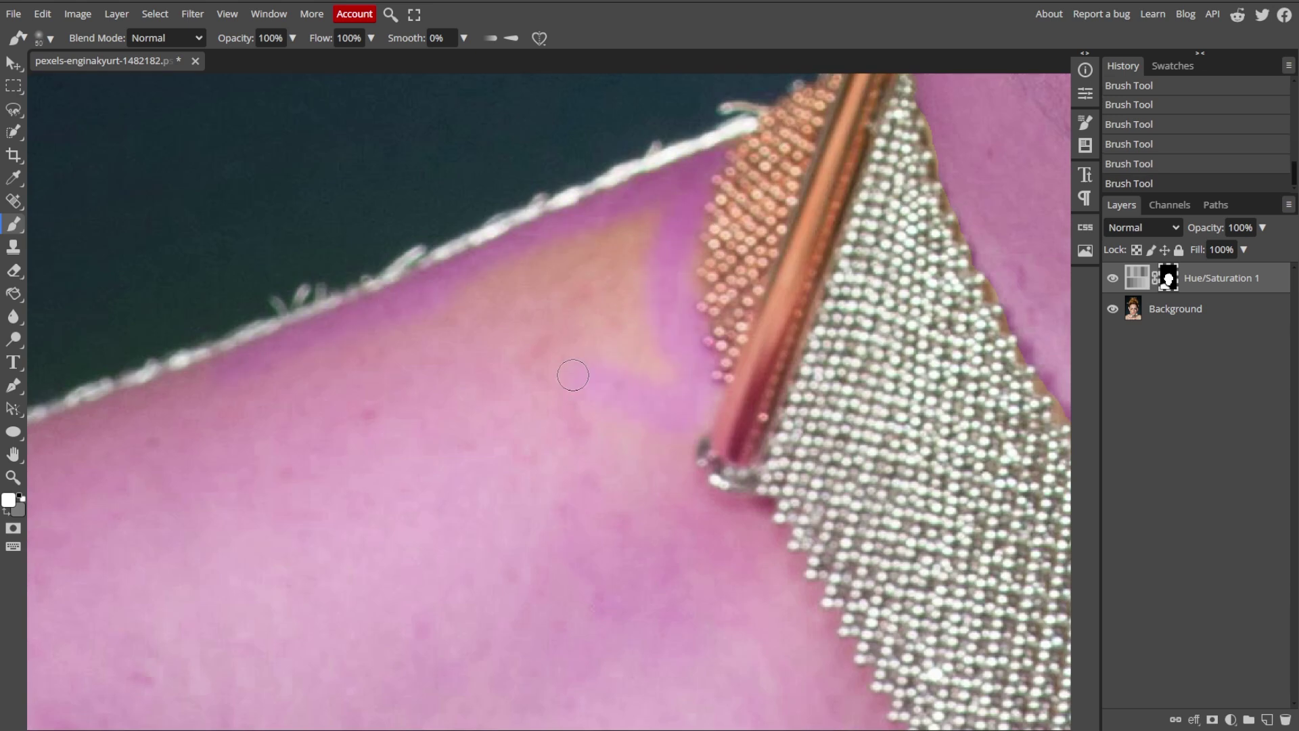
{"action": "mouse_move", "coordinate": [649, 233]}
{"action": "left_mouse_down"}
{"action": "mouse_move", "coordinate": [471, 325]}
{"action": "mouse_move", "coordinate": [612, 349]}
{"action": "left_mouse_up"}
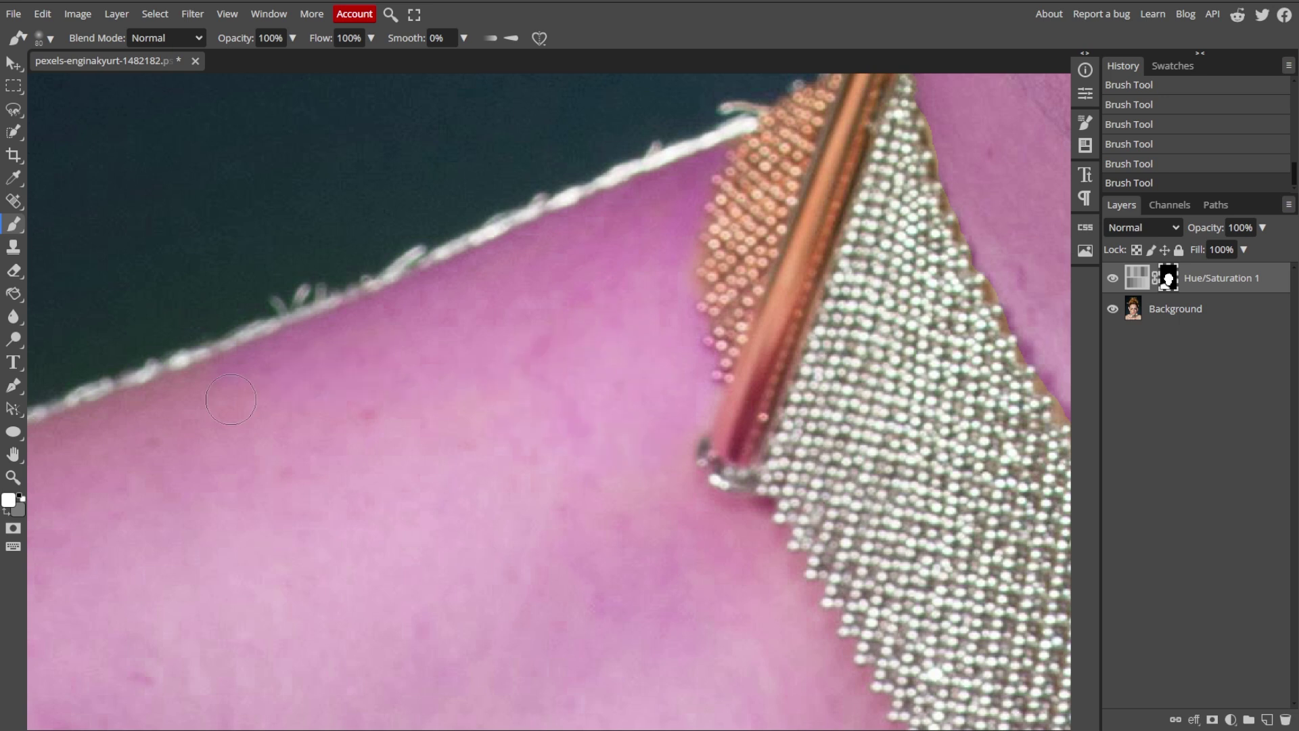
{"action": "scroll", "coordinate": [687, 636], "scroll_direction": "down", "scroll_amount": 4}
{"action": "scroll", "coordinate": [687, 636], "scroll_direction": "up", "scroll_amount": 2}
{"action": "scroll", "coordinate": [609, 569], "scroll_direction": "down", "scroll_amount": 1}
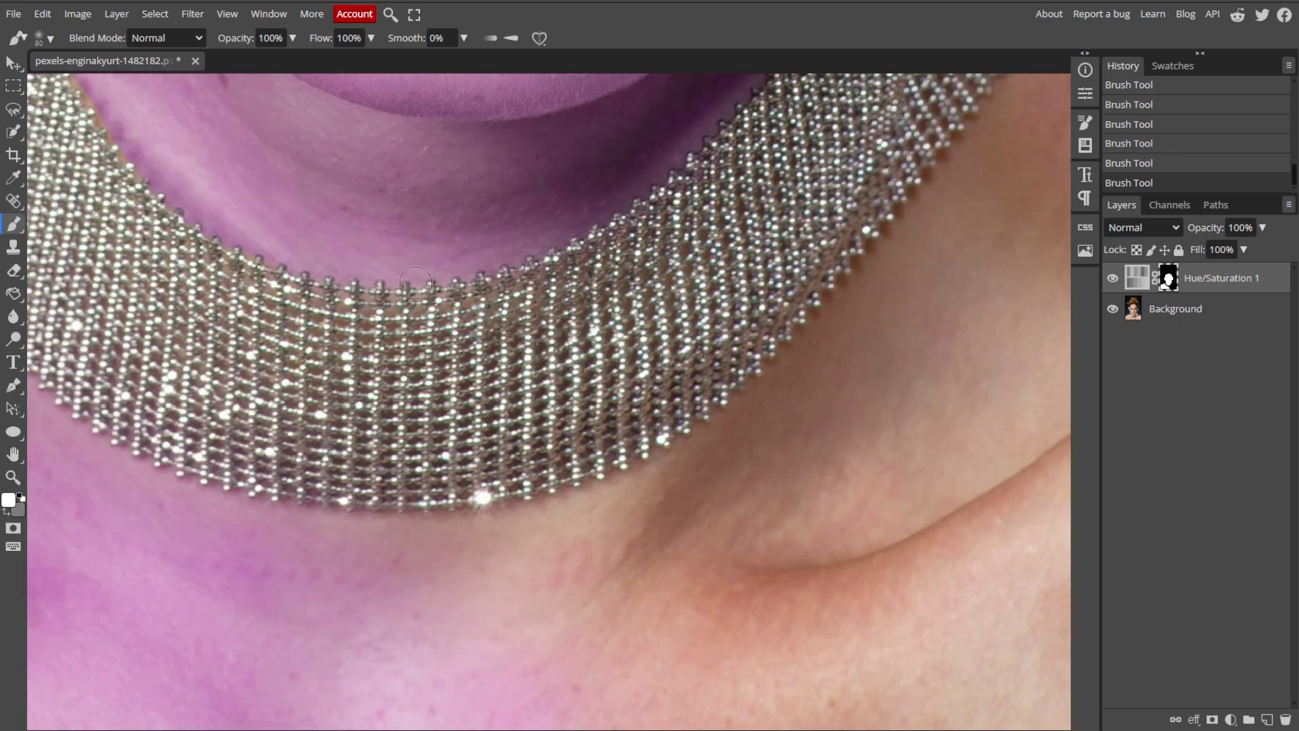
{"action": "scroll", "coordinate": [557, 526], "scroll_direction": "down", "scroll_amount": 1}
{"action": "scroll", "coordinate": [557, 526], "scroll_direction": "down", "scroll_amount": 3}
{"action": "left_click_drag", "start_coordinate": [716, 594], "coordinate": [884, 597]}
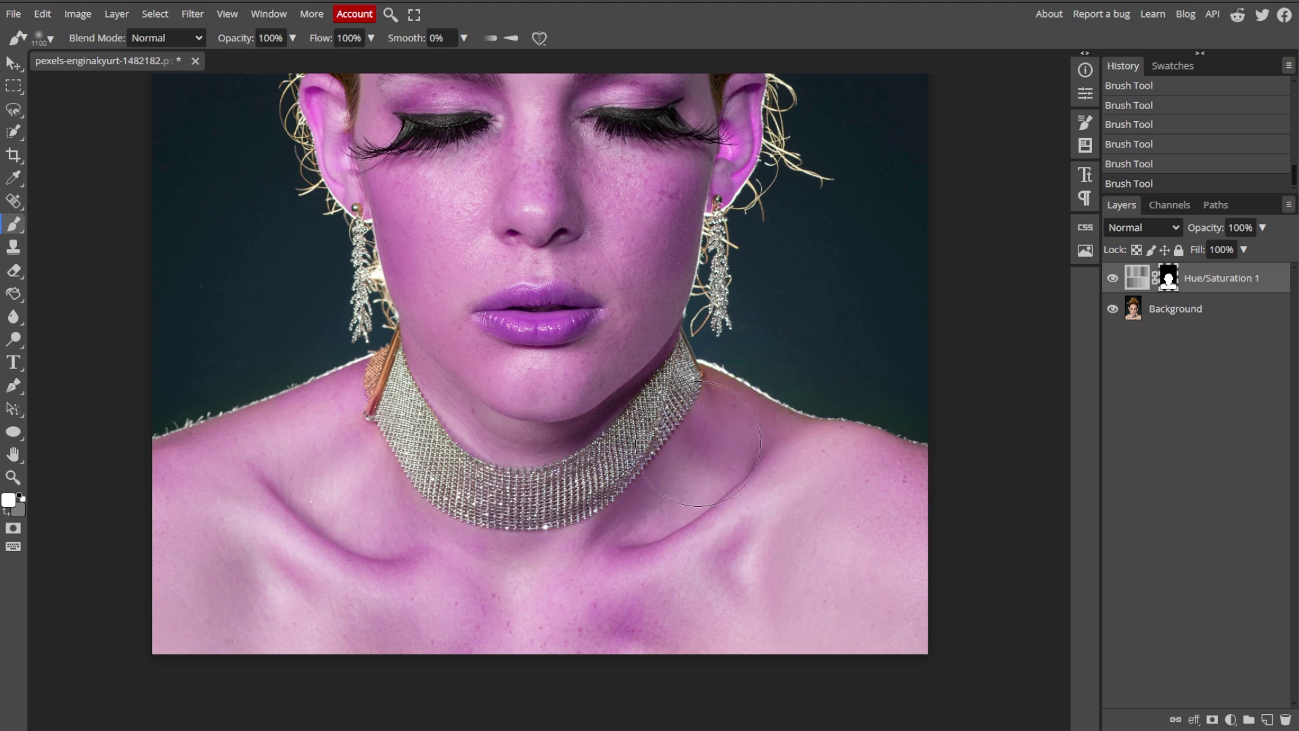
{"action": "key", "text": "ctrl+0"}
Step: Reopen the Hue/Saturation settings and push the hue further to an icy blue
{"action": "key", "text": "v"}
{"action": "double_click", "coordinate": [1137, 277]}
{"action": "mouse_move", "coordinate": [955, 192]}
{"action": "left_mouse_down"}
{"action": "mouse_move", "coordinate": [1005, 193]}
{"action": "mouse_move", "coordinate": [864, 193]}
{"action": "left_mouse_up"}
{"action": "left_click", "coordinate": [1084, 92]}
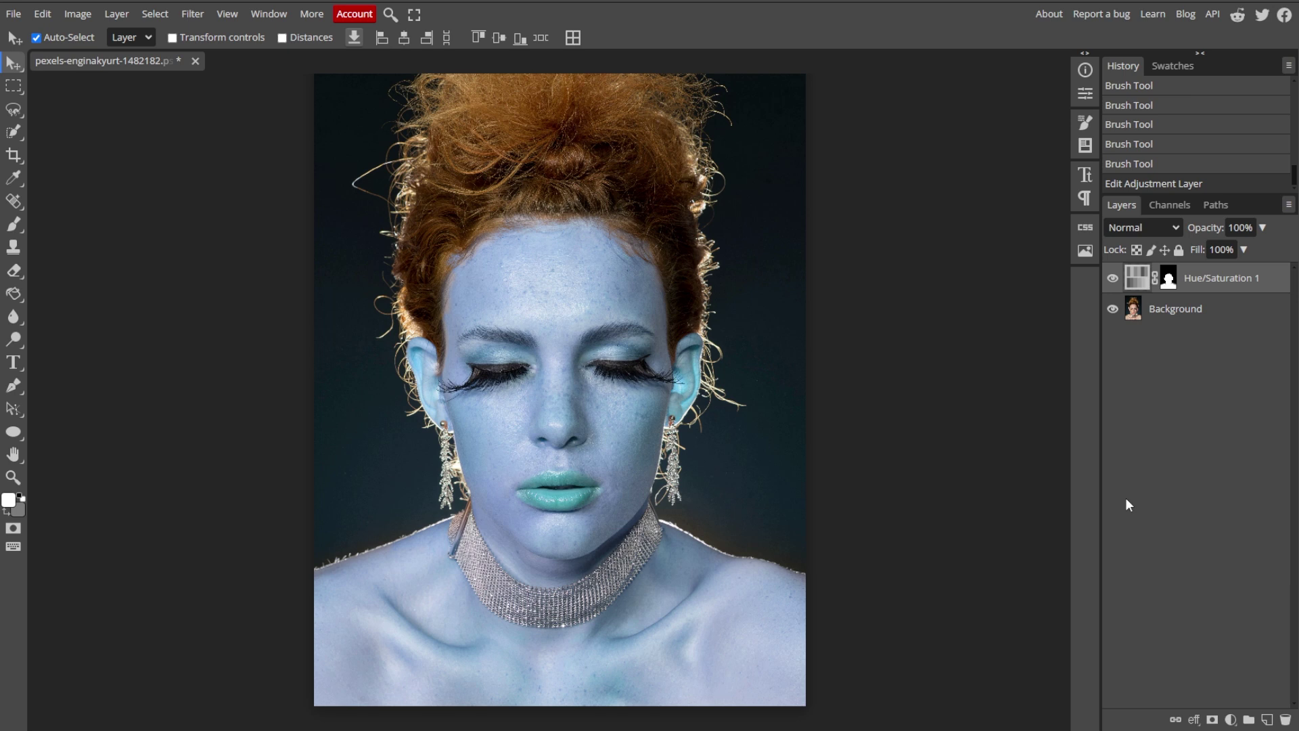
{"action": "left_click", "coordinate": [20, 15]}
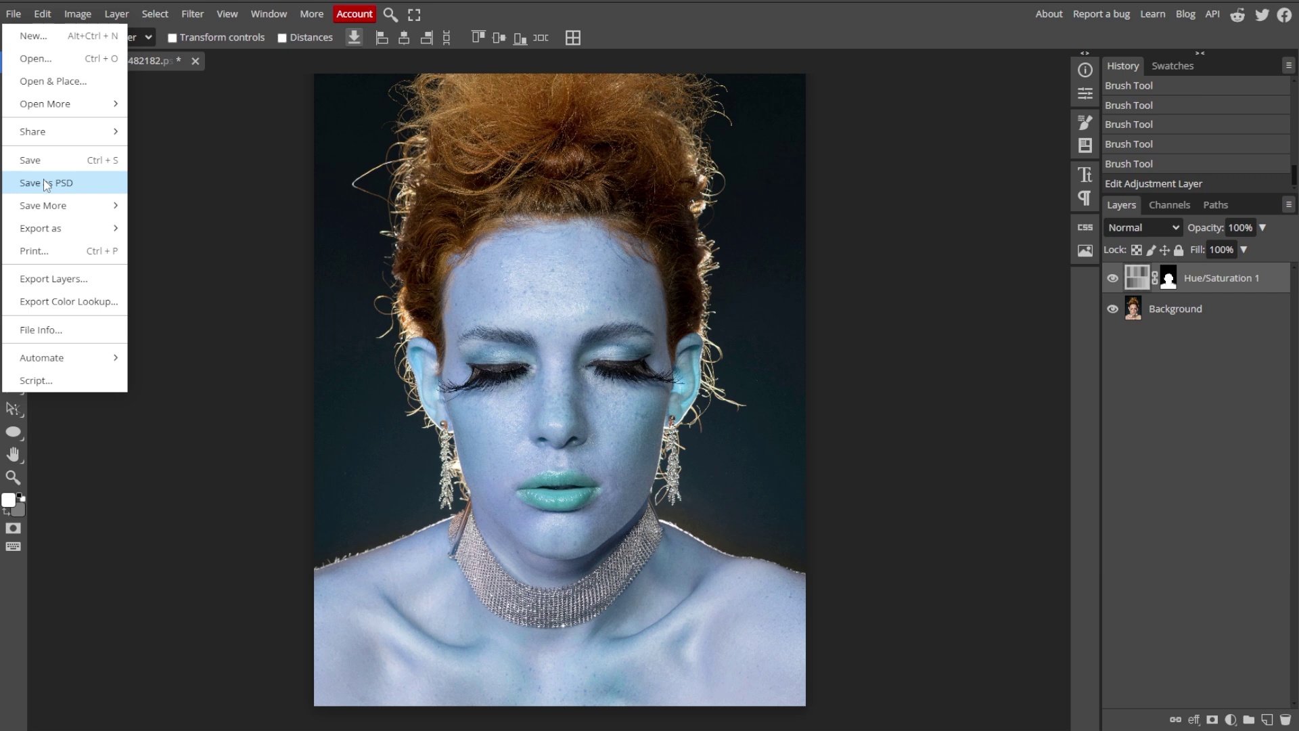
{"action": "mouse_move", "coordinate": [41, 227]}
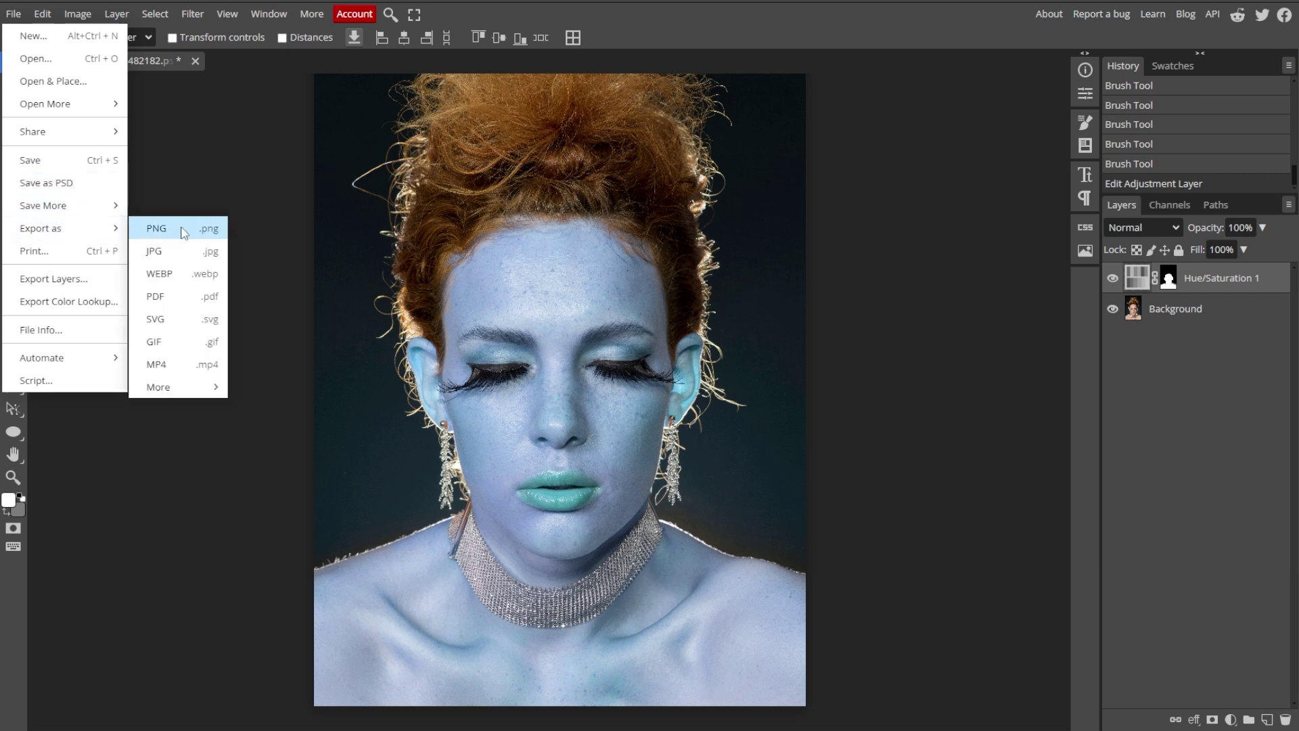
Step: Export the blue-skinned portrait as a PNG, then hide the Hue/Saturation layer
{"action": "left_click", "coordinate": [183, 230]}
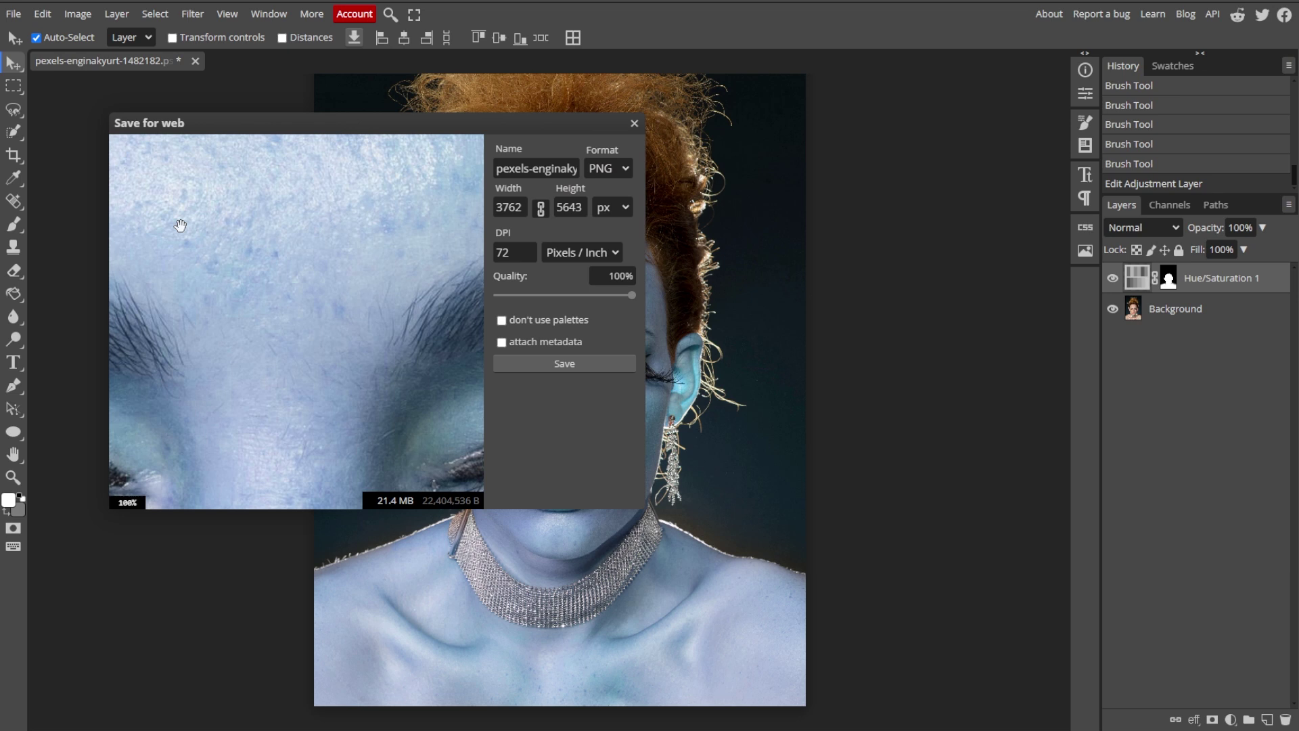
{"action": "scroll", "coordinate": [180, 224], "scroll_direction": "down", "scroll_amount": 5}
{"action": "scroll", "coordinate": [264, 291], "scroll_direction": "down", "scroll_amount": 2}
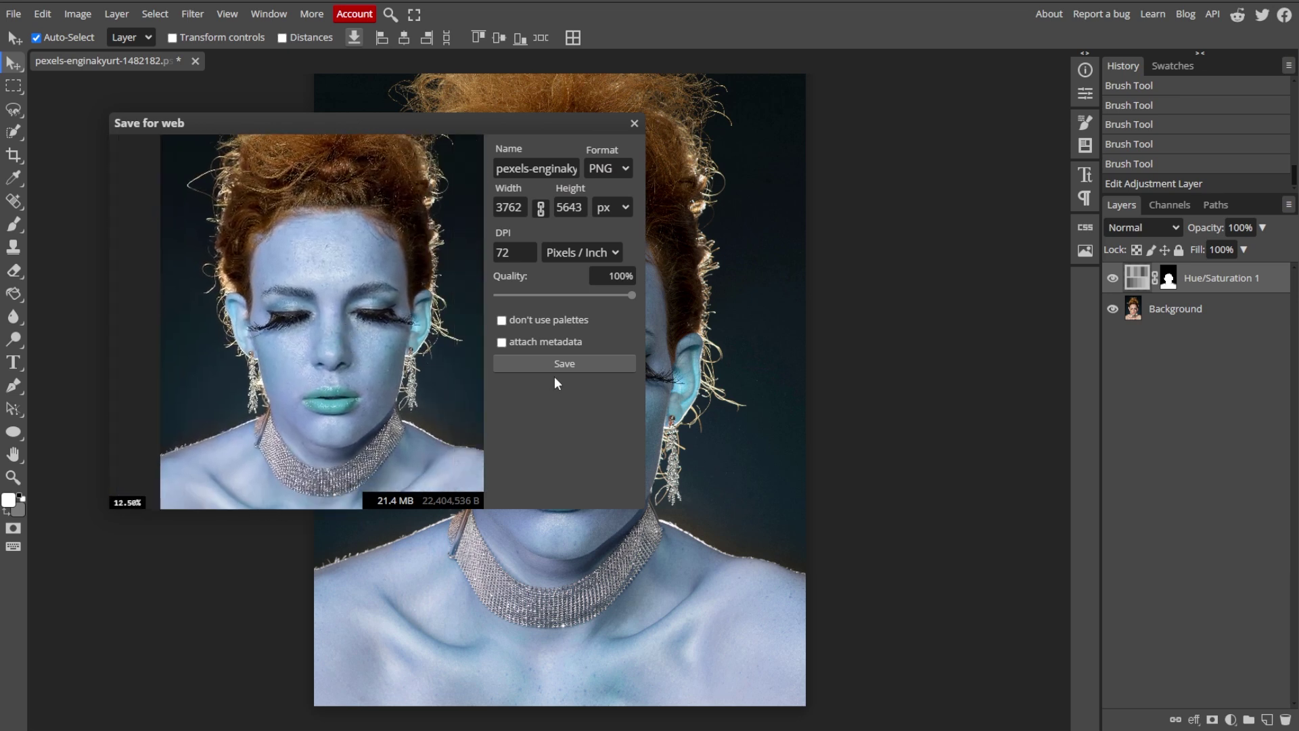
{"action": "left_click", "coordinate": [549, 363]}
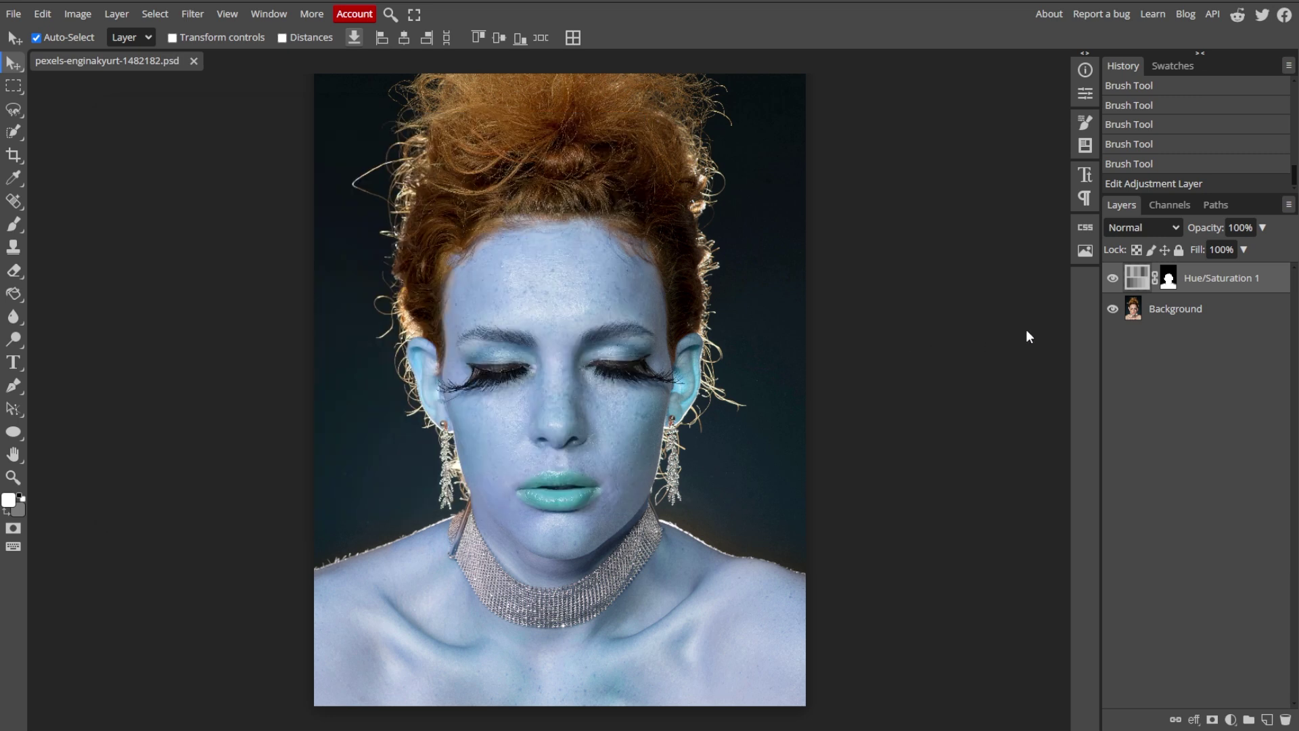
{"action": "left_click", "coordinate": [1113, 281]}
Step: Toggle the recolouring on and off to compare, leaving it hidden
{"action": "left_click", "coordinate": [1114, 280]}
{"action": "left_click", "coordinate": [1114, 280]}
{"action": "left_click", "coordinate": [1113, 280]}
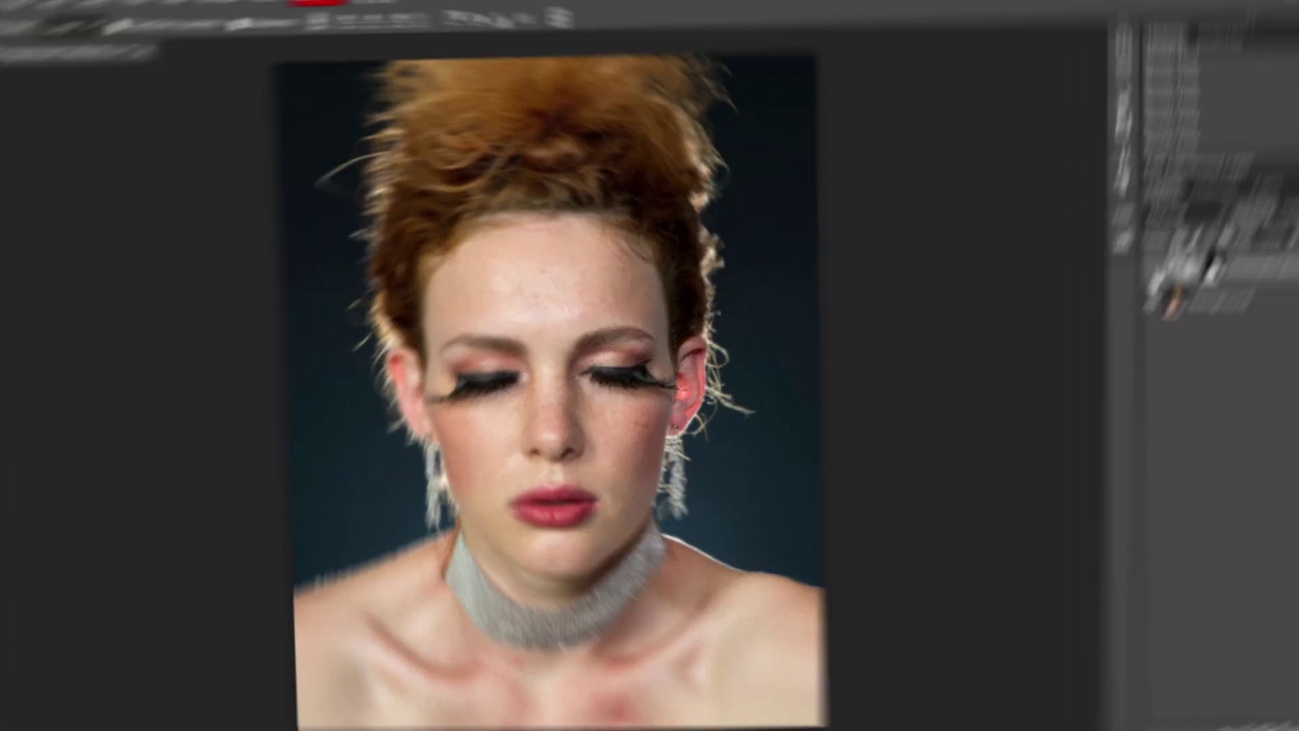